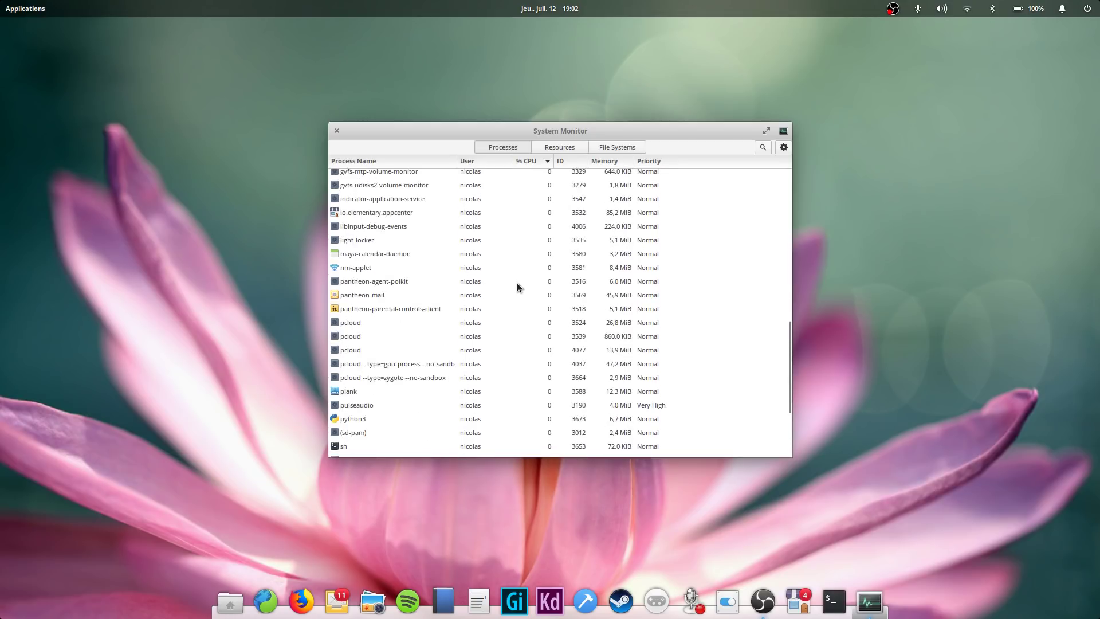
pyautogui.scroll(5, 517, 282)
pyautogui.scroll(5, 452, 294)
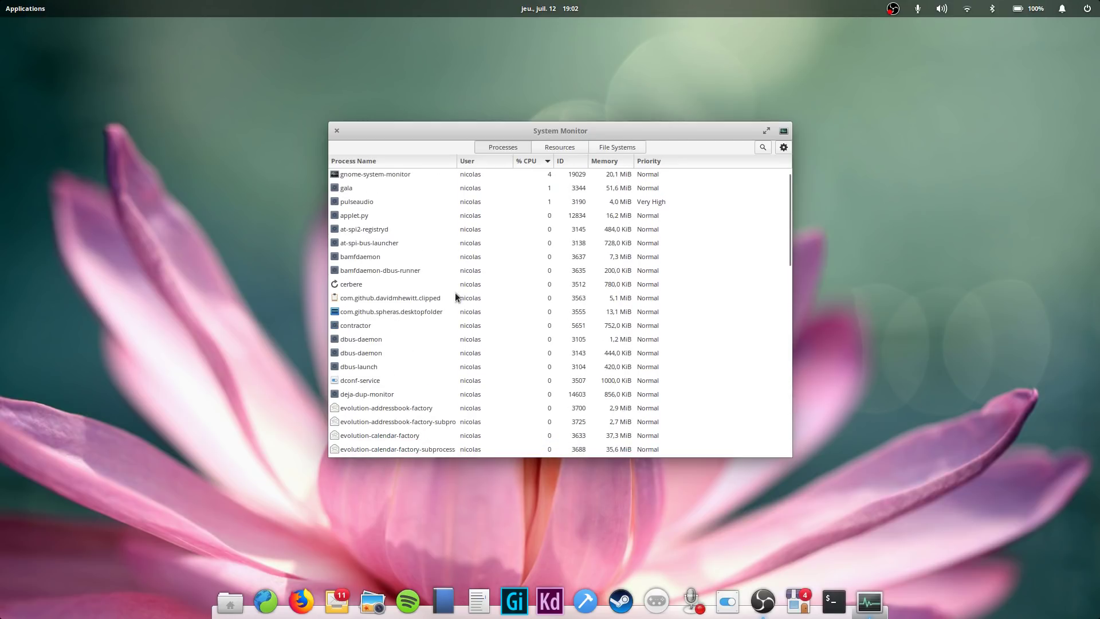
pyautogui.scroll(-5, 455, 290)
pyautogui.scroll(-5, 455, 291)
pyautogui.scroll(-5, 454, 290)
pyautogui.scroll(-3, 455, 289)
pyautogui.scroll(5, 453, 303)
pyautogui.scroll(3, 448, 295)
pyautogui.scroll(3, 443, 288)
pyautogui.scroll(3, 427, 292)
pyautogui.scroll(3, 425, 291)
pyautogui.scroll(2, 424, 291)
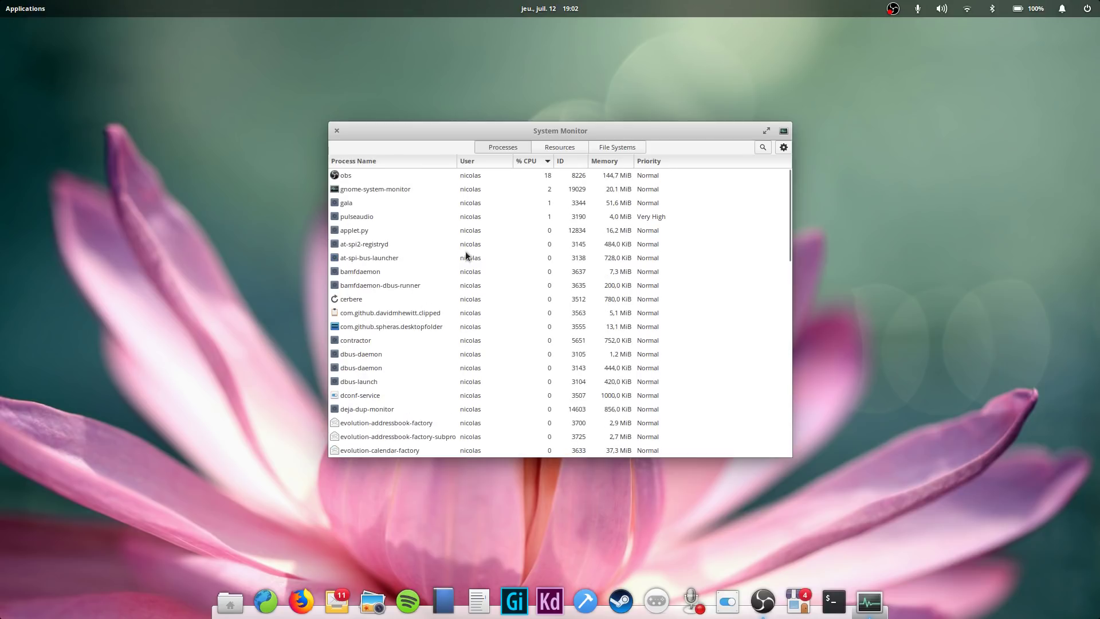
pyautogui.scroll(-1, 432, 299)
pyautogui.scroll(1, 433, 301)
pyautogui.scroll(-1, 481, 296)
pyautogui.scroll(-1, 478, 288)
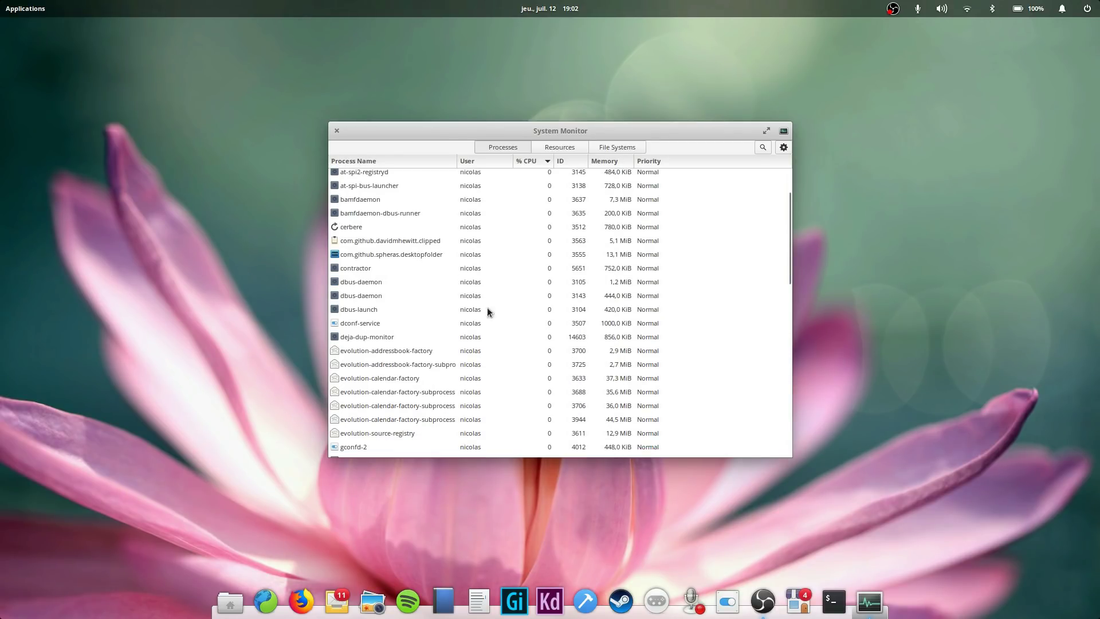
pyautogui.scroll(-3, 489, 296)
pyautogui.scroll(-3, 487, 297)
pyautogui.scroll(-3, 487, 296)
pyautogui.scroll(-2, 488, 297)
pyautogui.scroll(3, 487, 297)
pyautogui.scroll(5, 487, 297)
pyautogui.scroll(5, 488, 296)
# Step: Switch System Monitor to the Resources tab showing CPU, memory, swap and network graphs
pyautogui.click(560, 147)
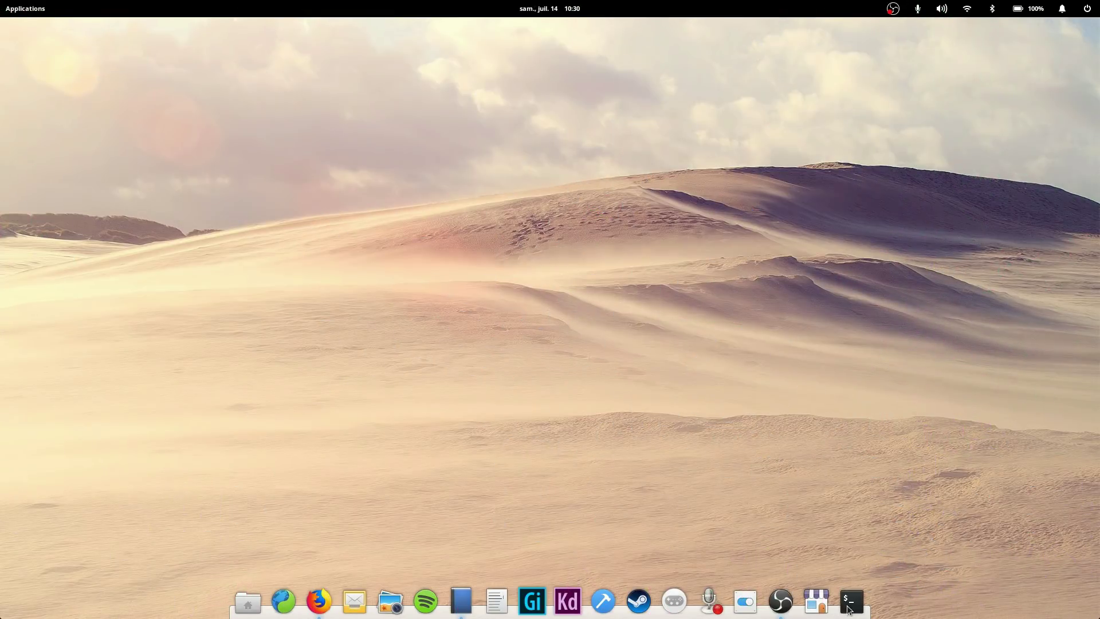
# Step: Install preload with sudo apt, check its systemctl status, and start the service
pyautogui.click(851, 599)
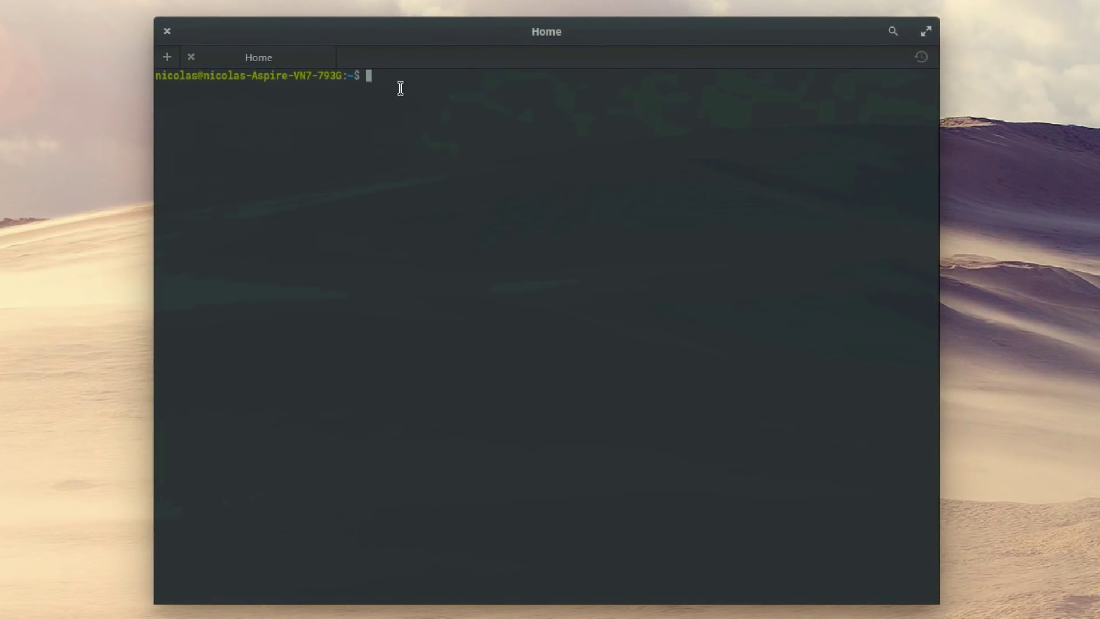
pyautogui.write('sudo apt ')
pyautogui.write('install p')
pyautogui.write('reload')
pyautogui.press('Return')
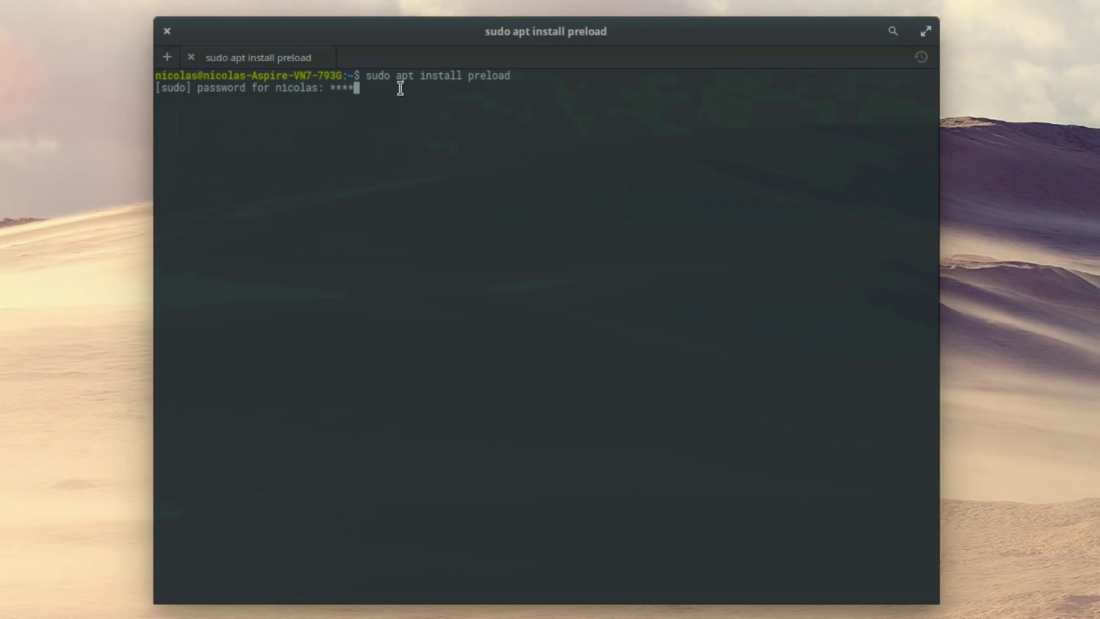
pyautogui.write('***')
pyautogui.press('Return')
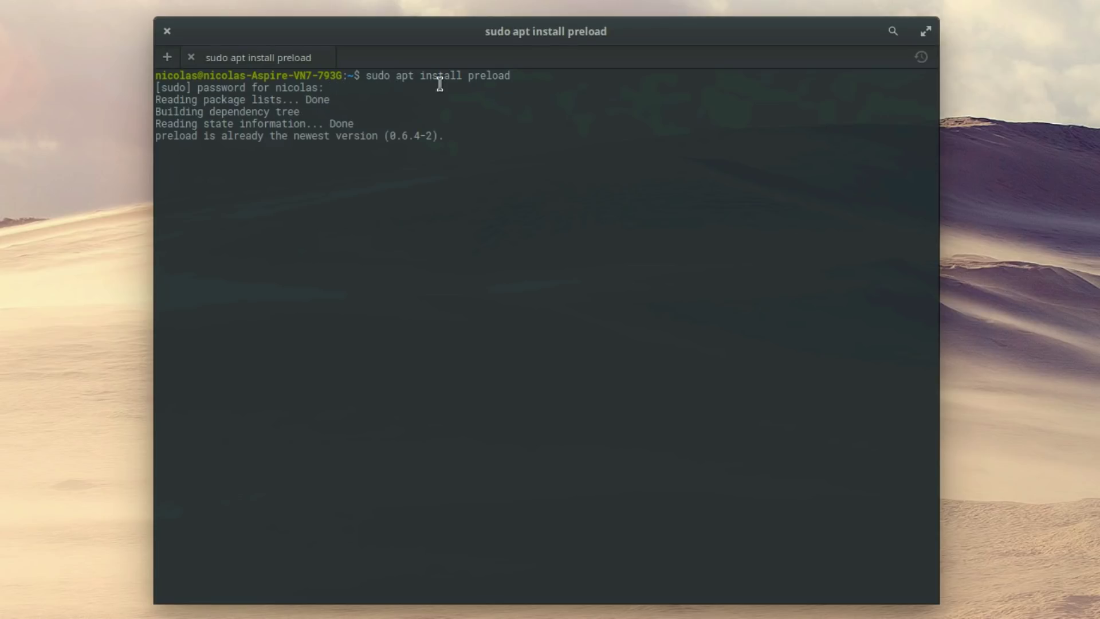
pyautogui.moveTo(191, 139); pyautogui.dragTo(478, 140)
pyautogui.click(478, 140)
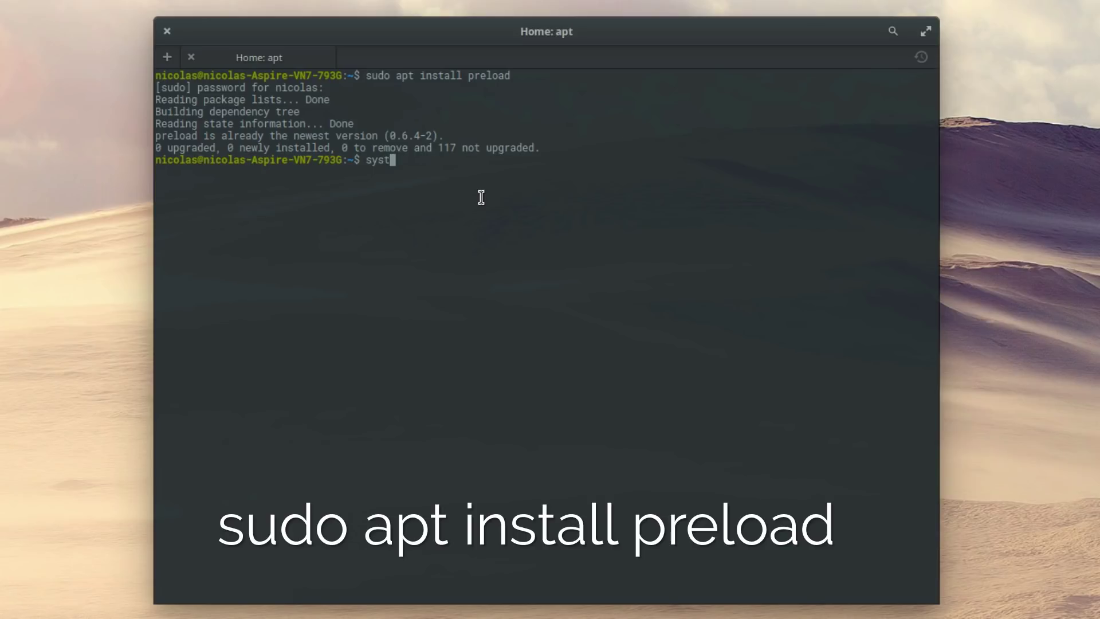
pyautogui.write('tl s')
pyautogui.write('ta')
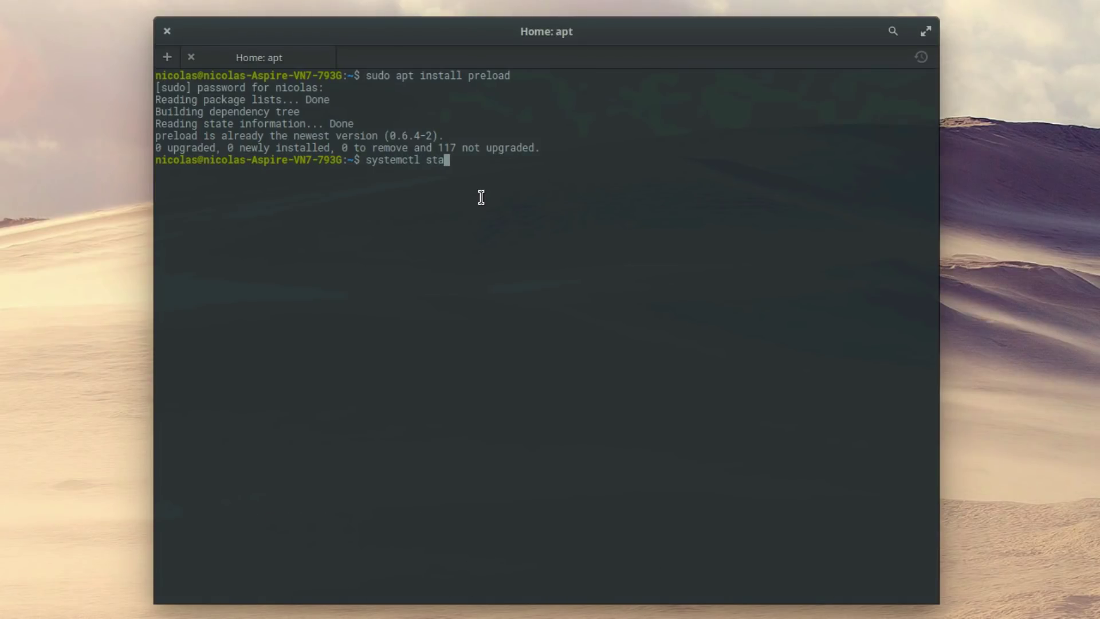
pyautogui.write('tus preload')
pyautogui.press('Return')
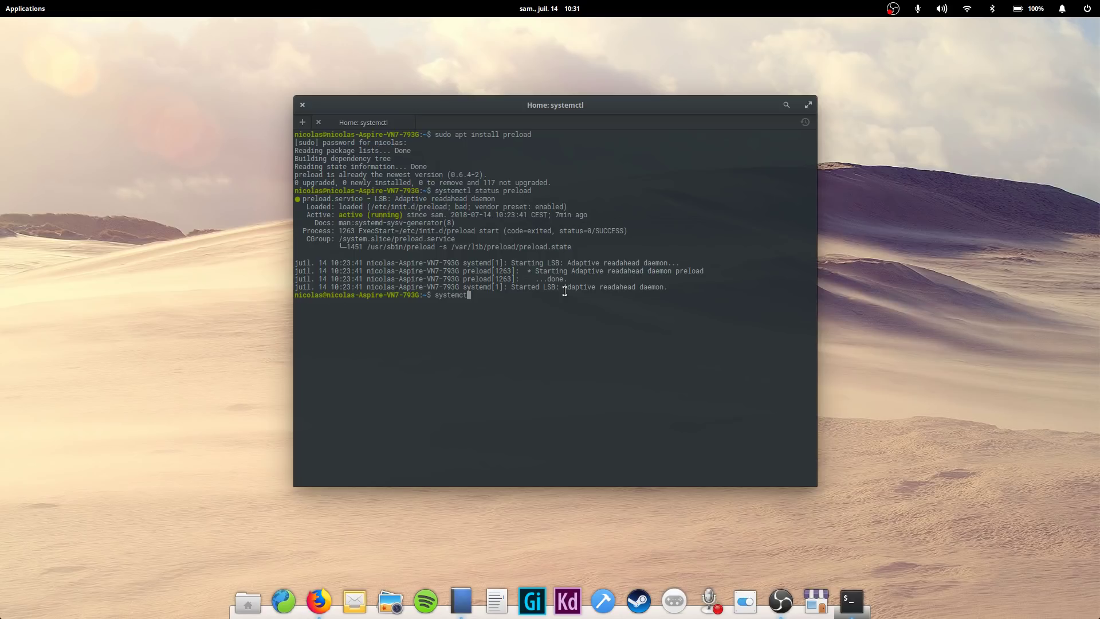
pyautogui.write('t preload')
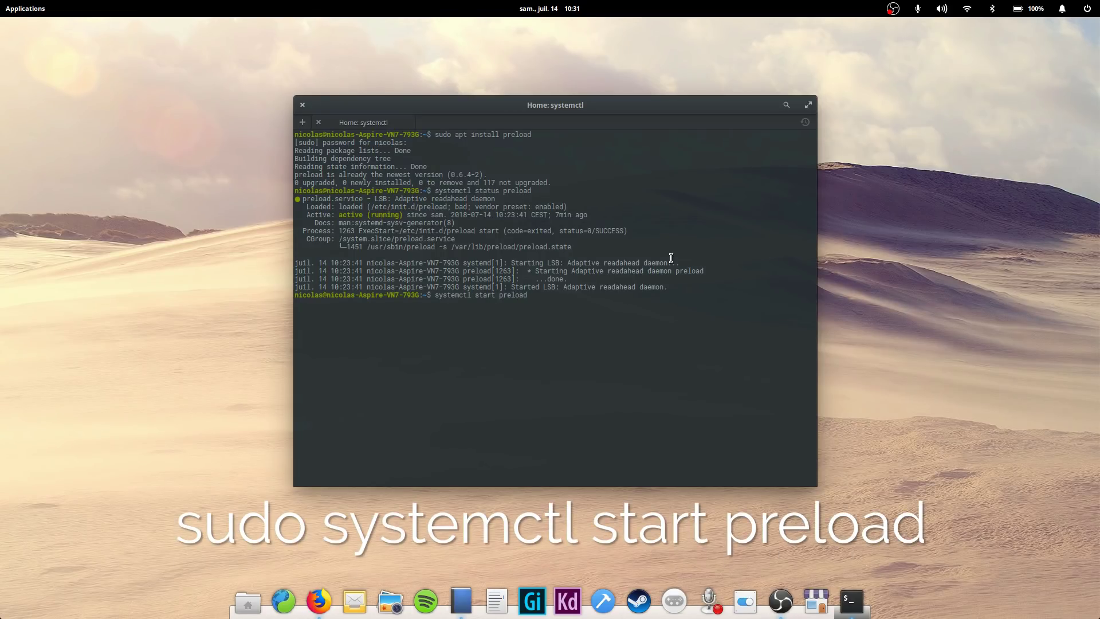
pyautogui.press('Return')
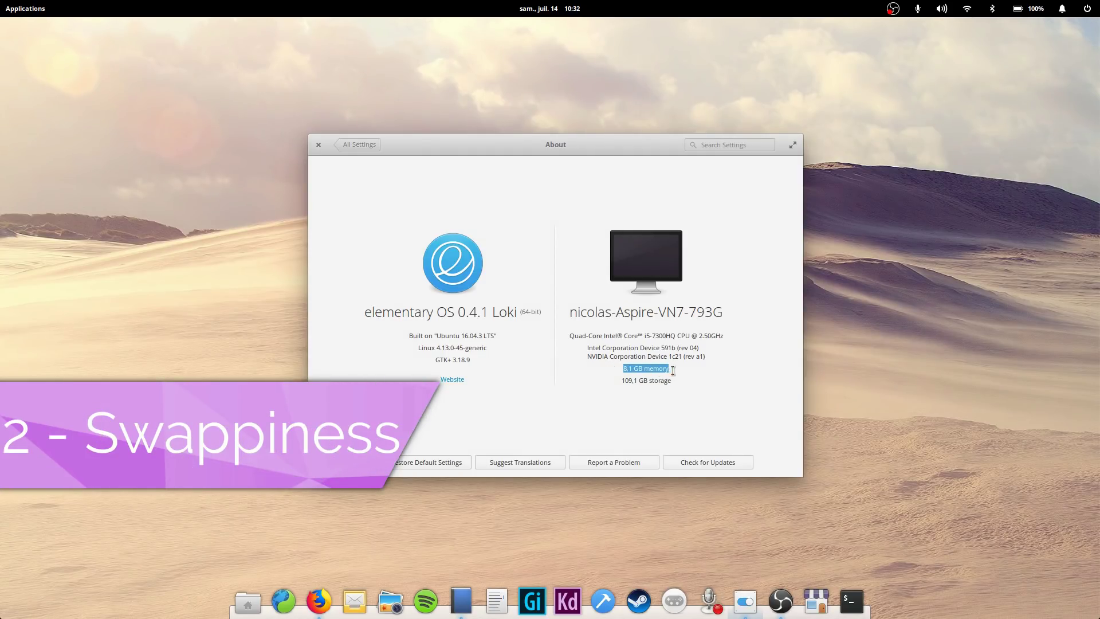
pyautogui.tripleClick(625, 381)
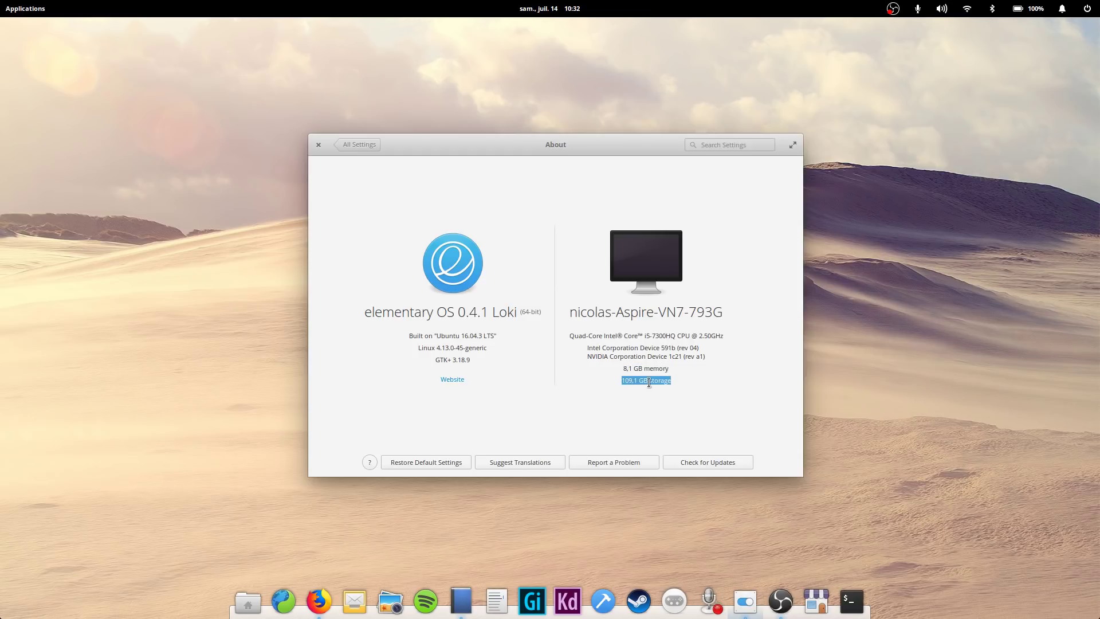
pyautogui.click(651, 381)
pyautogui.moveTo(528, 144)
pyautogui.mouseDown()
pyautogui.moveTo(523, 135)
pyautogui.moveTo(520, 146)
pyautogui.mouseUp()
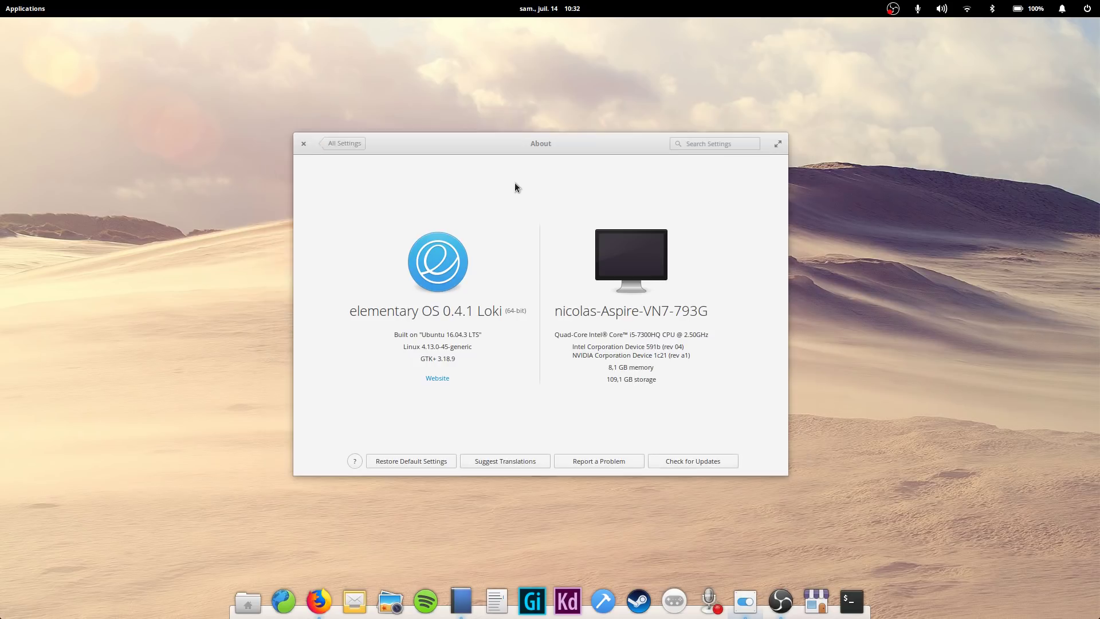
# Step: Launch System Monitor and reopen its Resources graphs showing 2.0 of 7.7 GiB memory
pyautogui.press('super')
pyautogui.write('monitor')
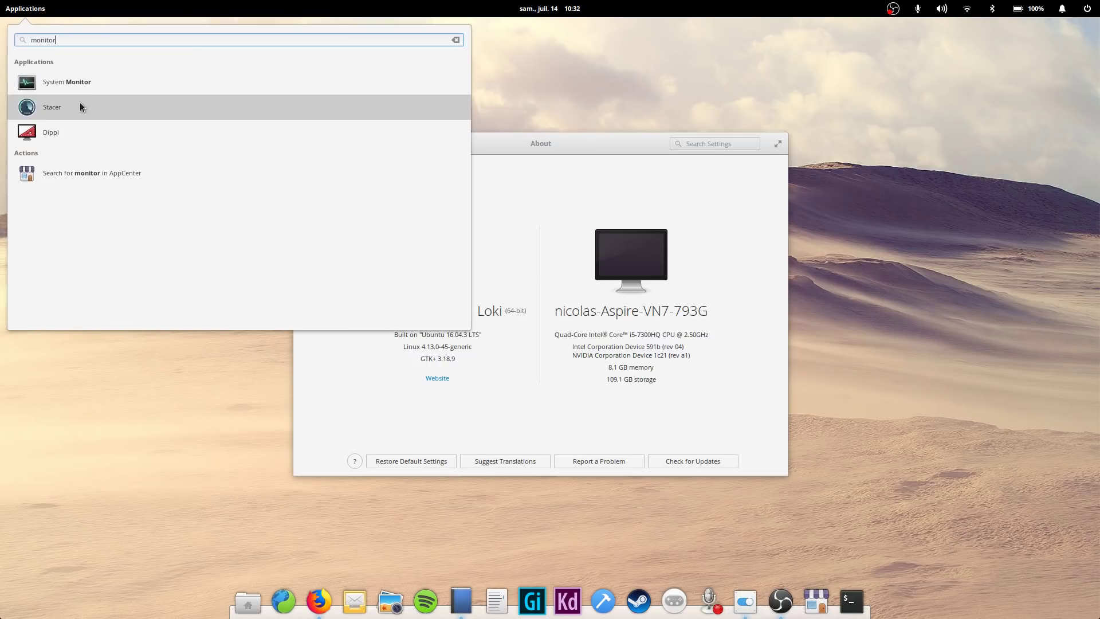
pyautogui.click(87, 83)
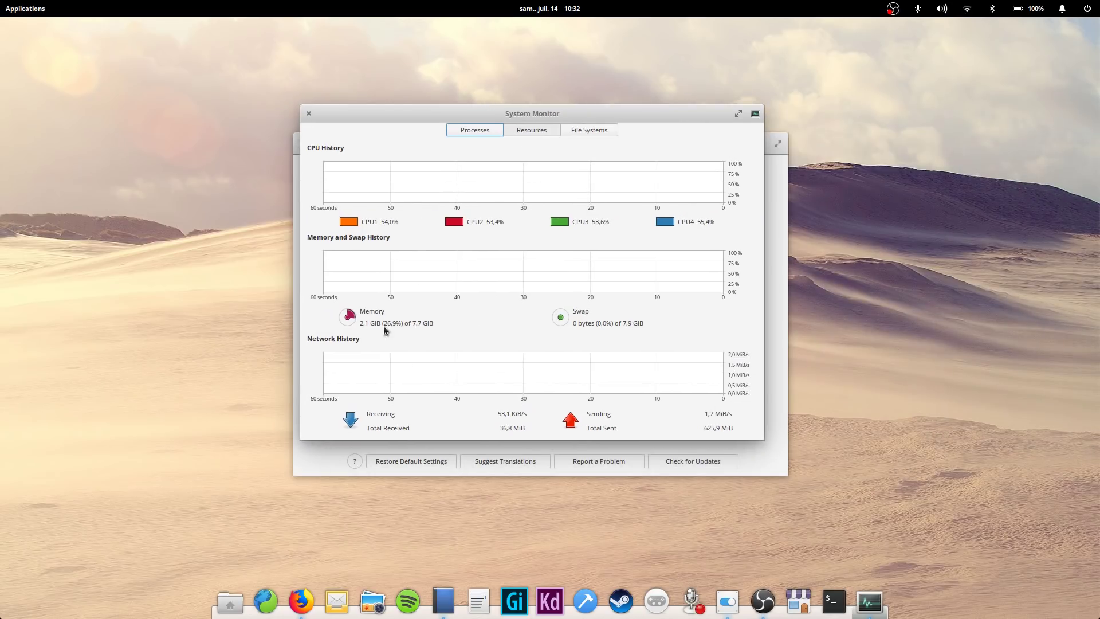
pyautogui.click(492, 132)
pyautogui.click(532, 129)
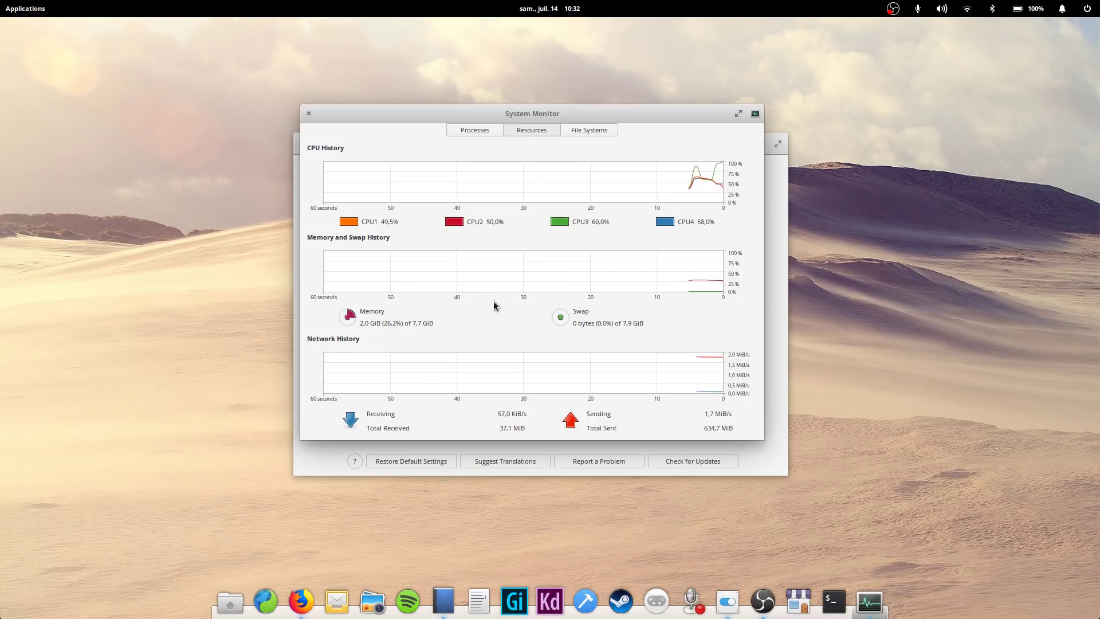
pyautogui.press('super+t')
pyautogui.write('sudo sysctl vm.swappin')
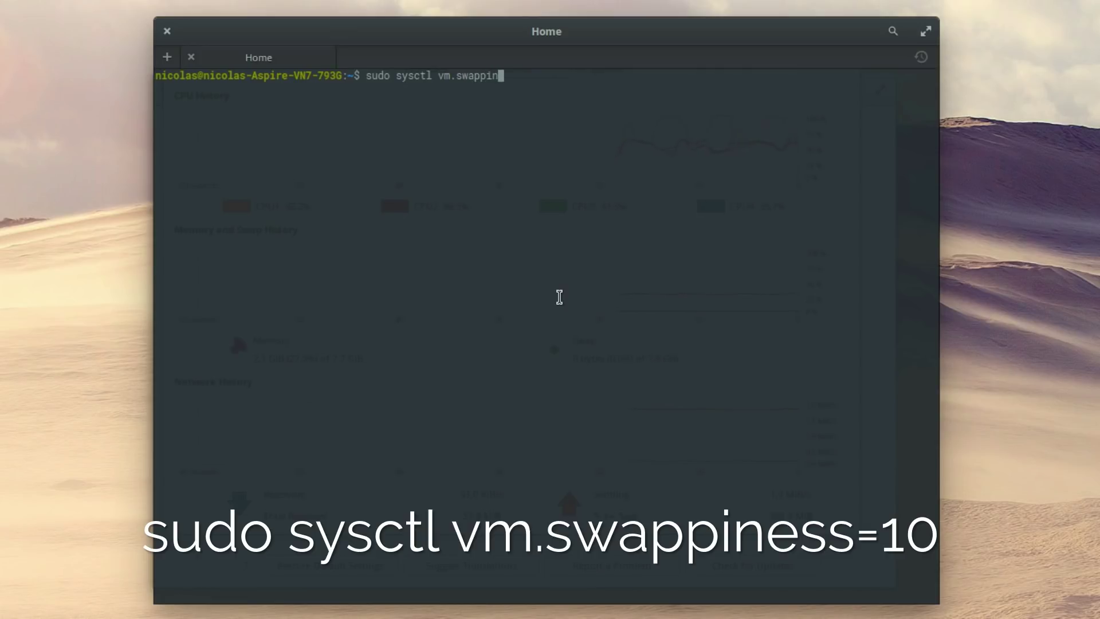
pyautogui.write('ess=10')
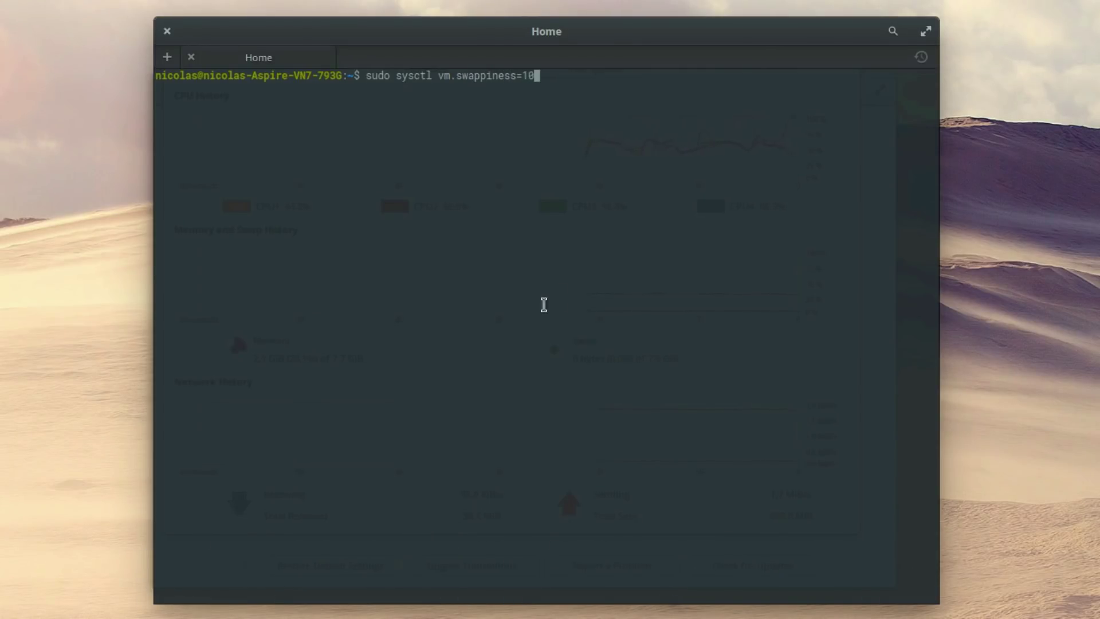
# Step: Apply swappiness 10 with sysctl and append vm.swappiness=10 to /etc/sysctl.d/99-sysctl.conf in nano
pyautogui.press('Return')
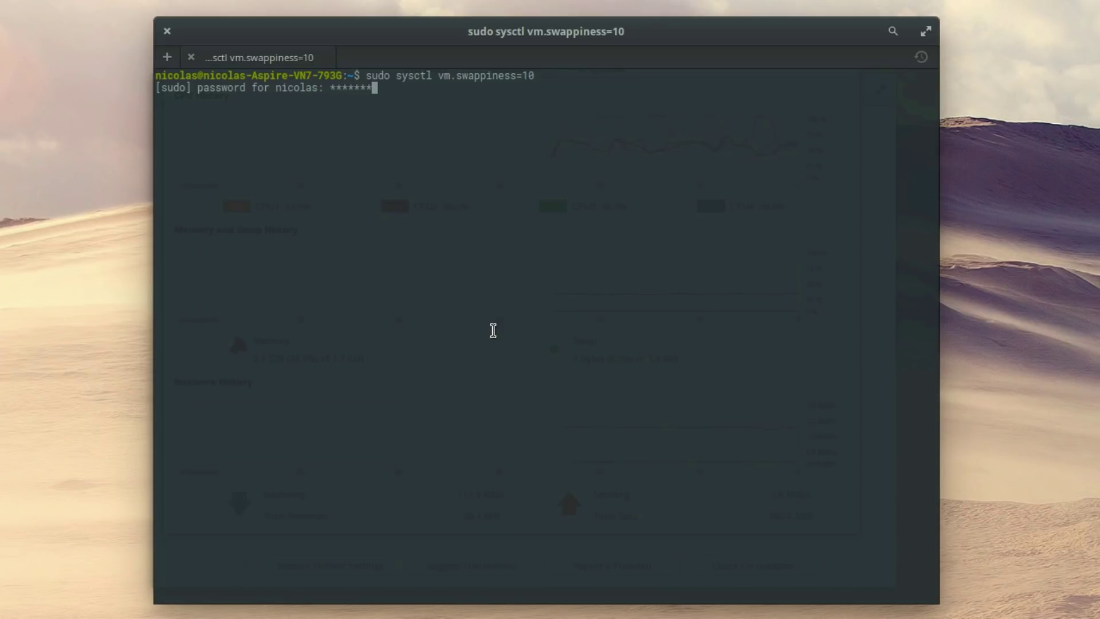
pyautogui.write('****')
pyautogui.press('Return')
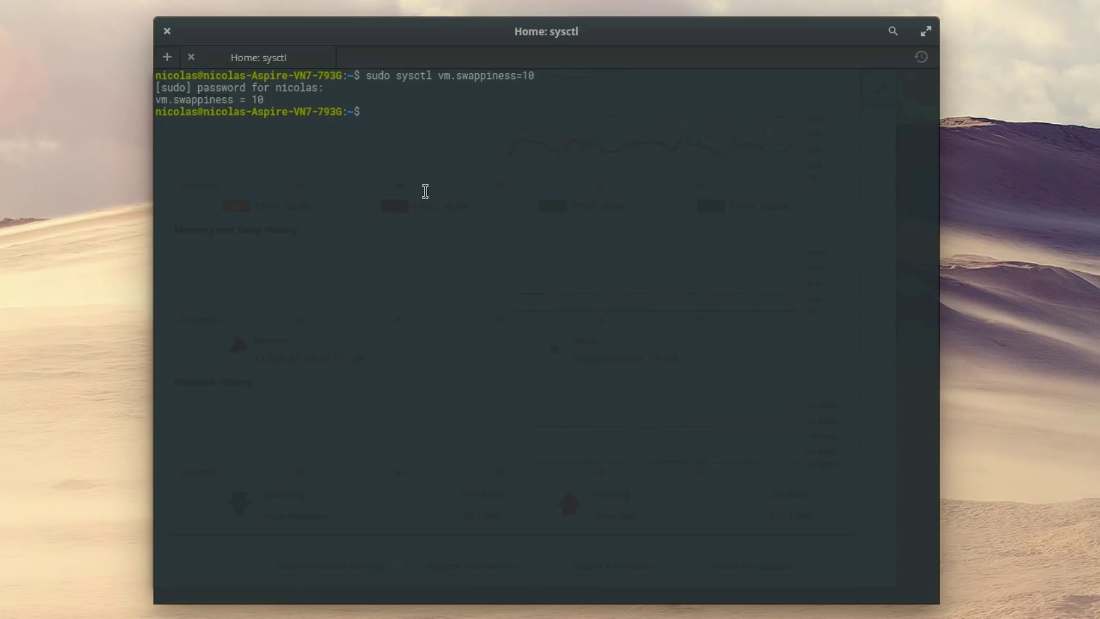
pyautogui.write('sudo nano /etc/sysctl.d/99-')
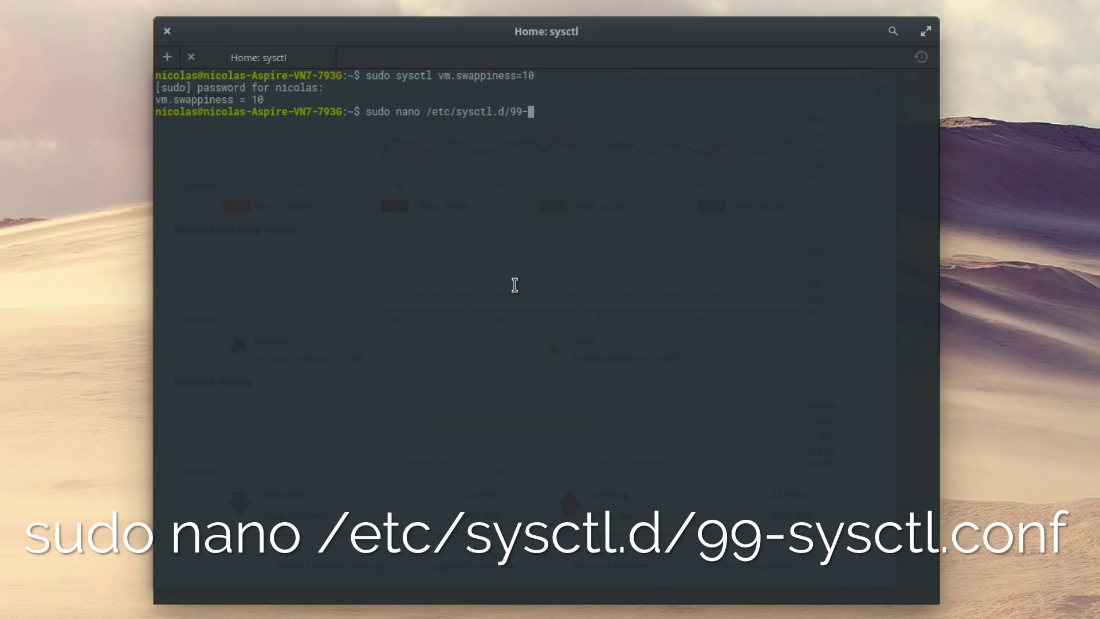
pyautogui.write('sysctl.conf')
pyautogui.press('Return')
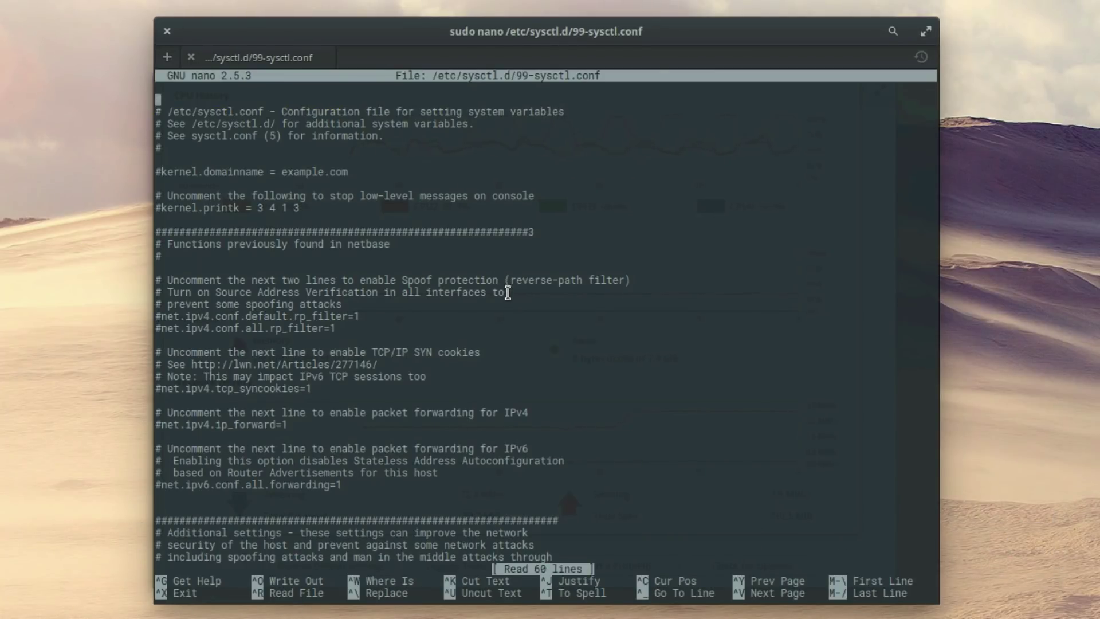
pyautogui.press('Down')
pyautogui.press('Down')
pyautogui.press('Down')
pyautogui.press('Down')
pyautogui.press('Down')
pyautogui.press('Down')
pyautogui.press('Down')
pyautogui.press('Down')
pyautogui.press('Down')
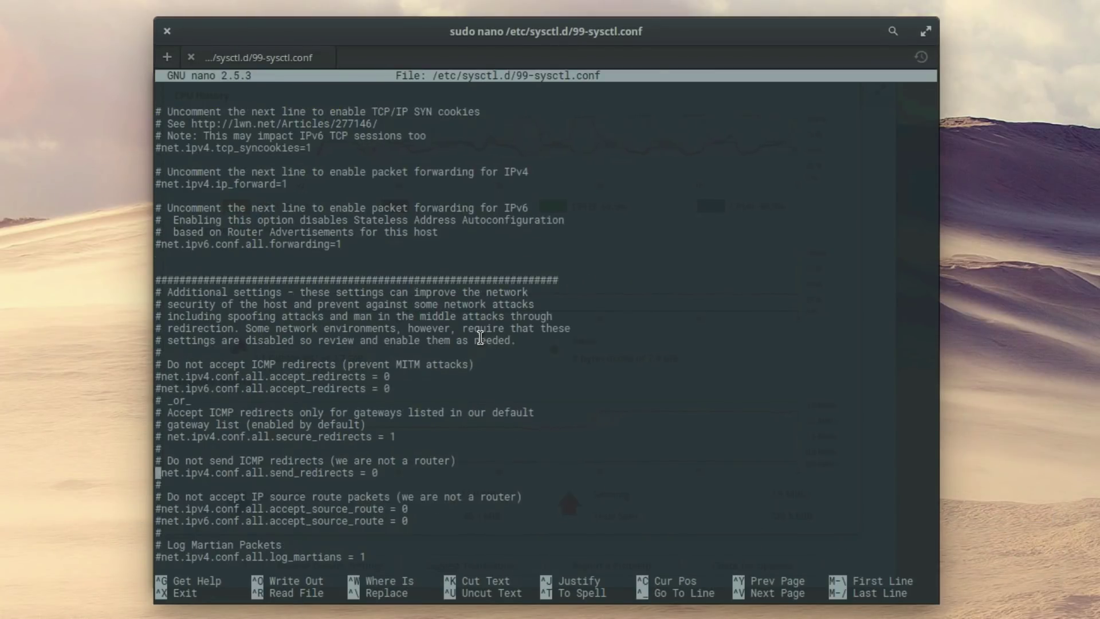
pyautogui.press('Down')
pyautogui.press('Down')
pyautogui.press('Down')
pyautogui.write('vm.swappiness')
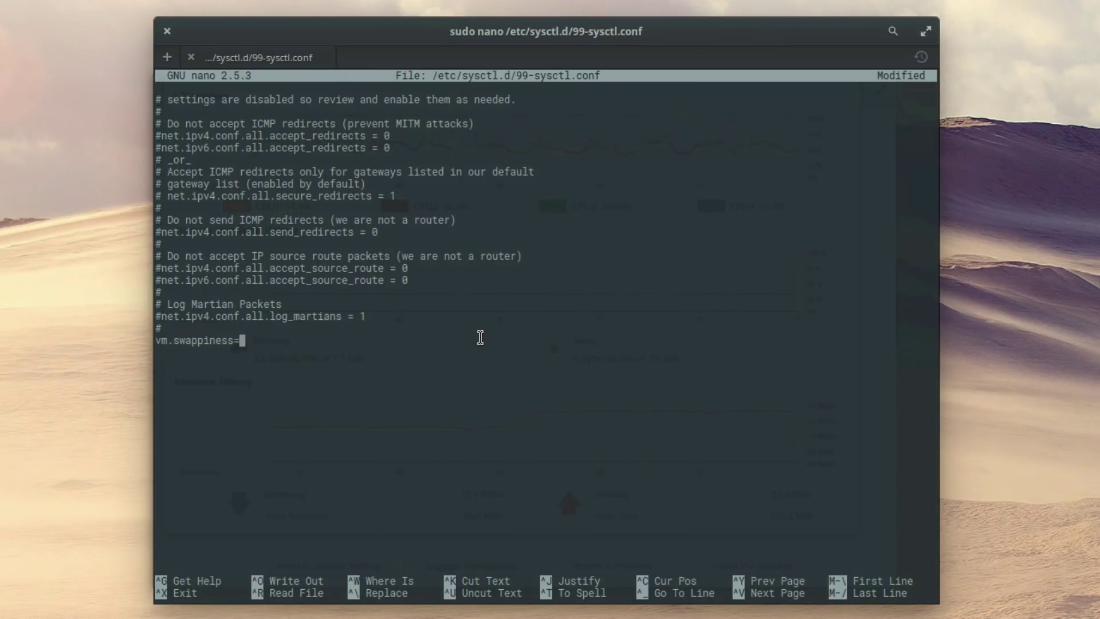
pyautogui.write('10')
pyautogui.hotkey('ctrl', 'o')
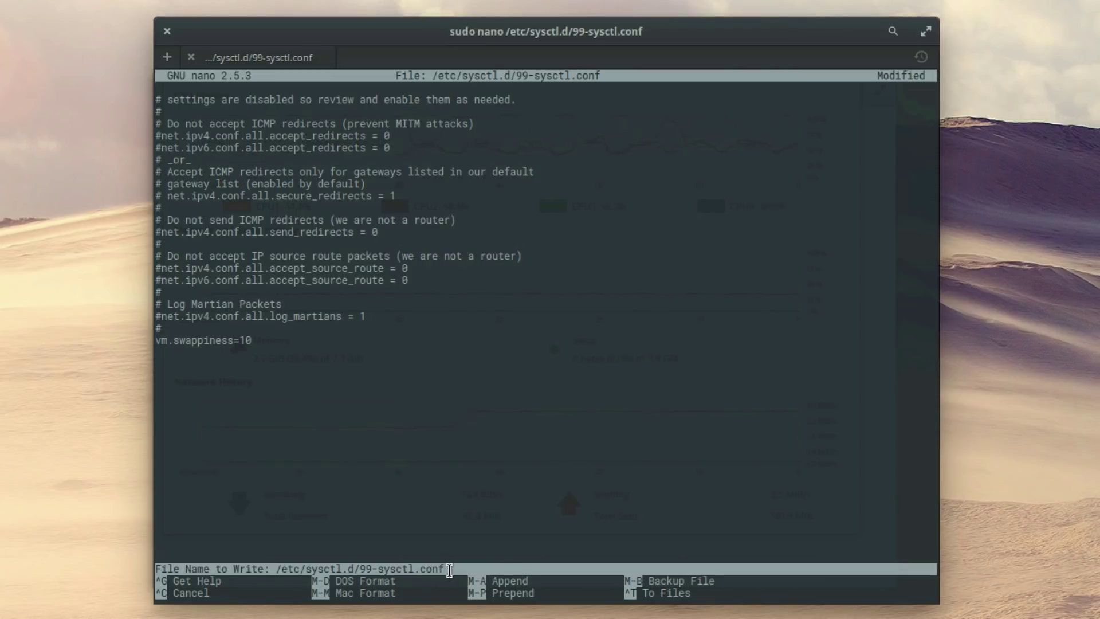
pyautogui.press('Return')
pyautogui.hotkey('ctrl', 'x')
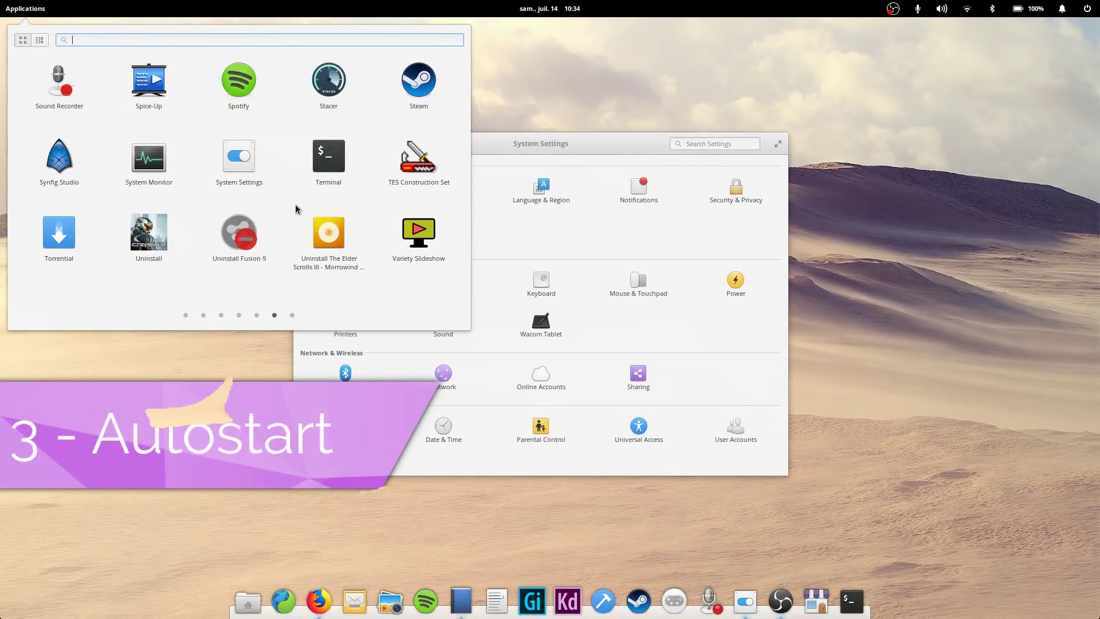
pyautogui.scroll(-1, 285, 206)
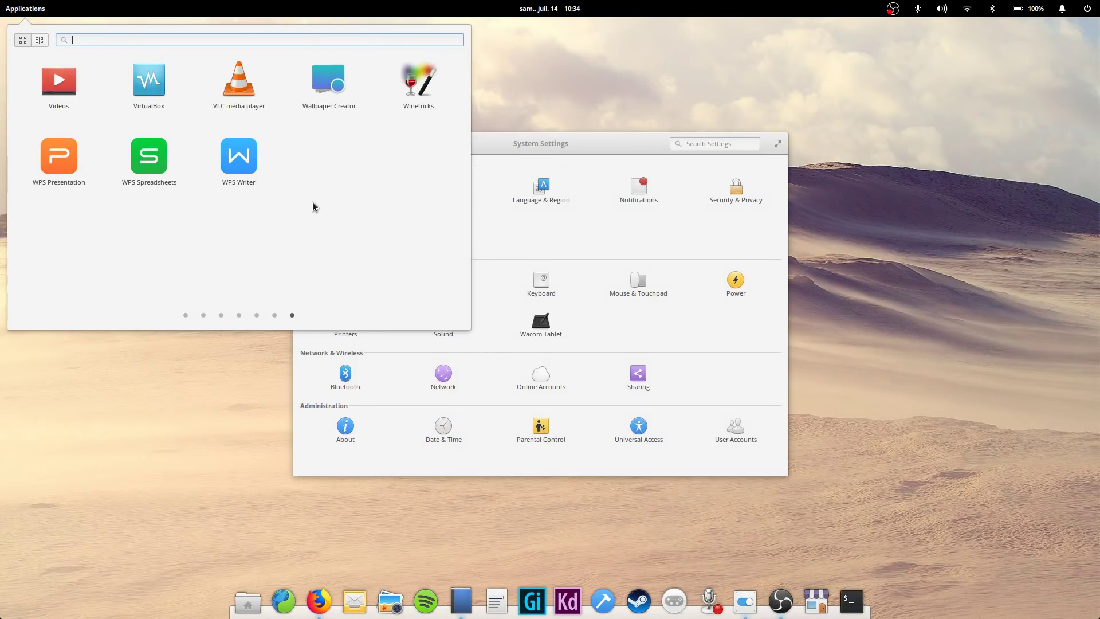
pyautogui.scroll(1, 312, 203)
pyautogui.scroll(1, 312, 202)
pyautogui.scroll(2, 312, 201)
pyautogui.scroll(2, 312, 201)
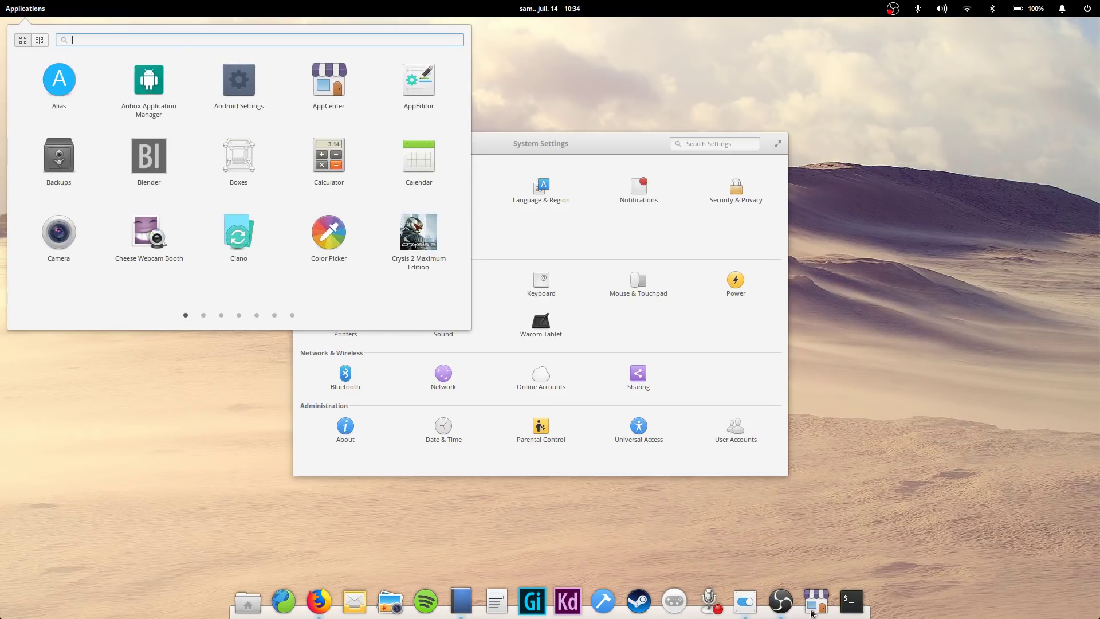
# Step: Find Boxes in AppCenter and request its uninstallation
pyautogui.click(813, 606)
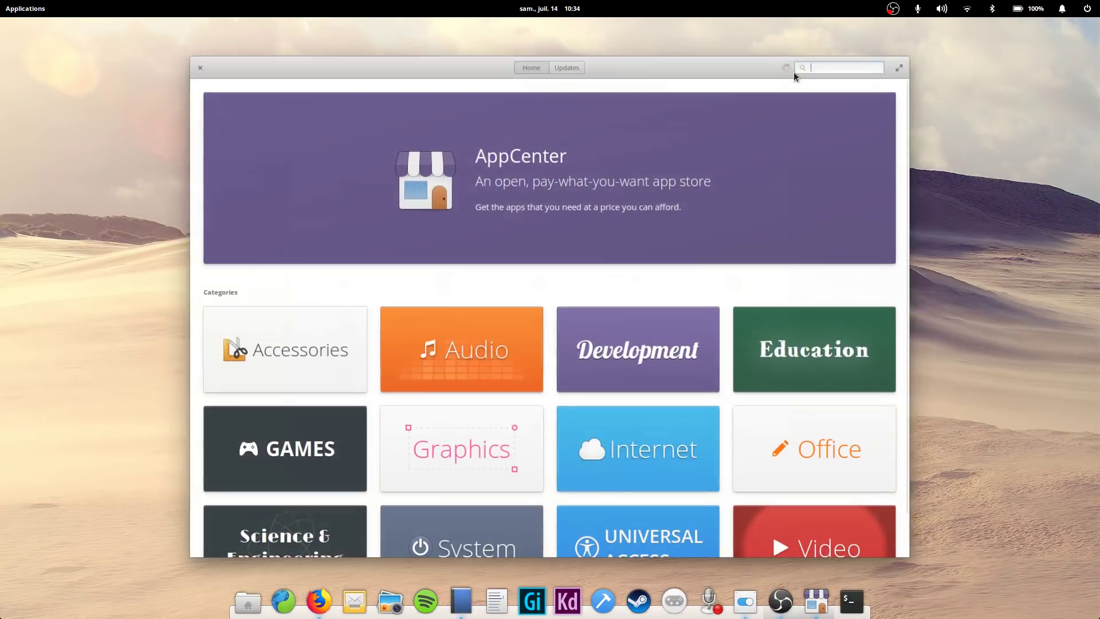
pyautogui.write('boxes')
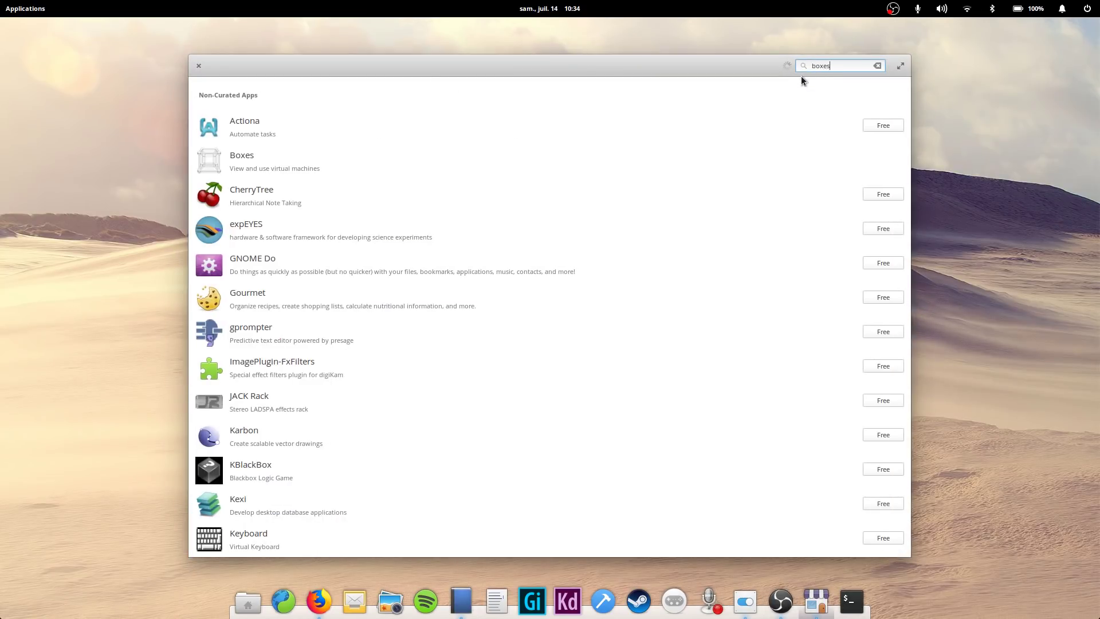
pyautogui.click(274, 168)
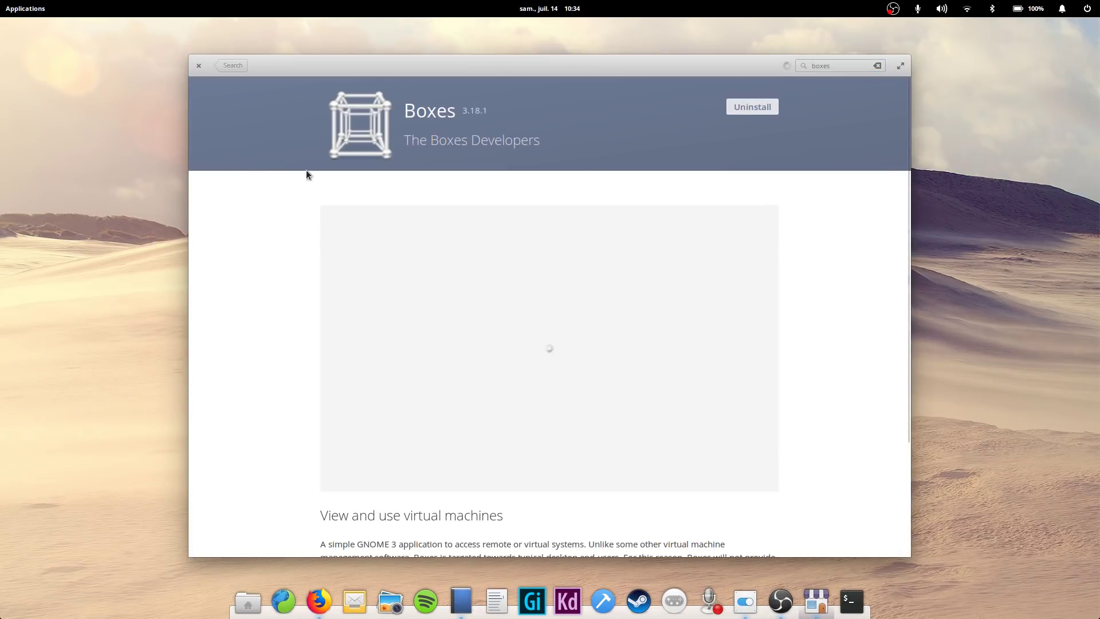
pyautogui.click(776, 112)
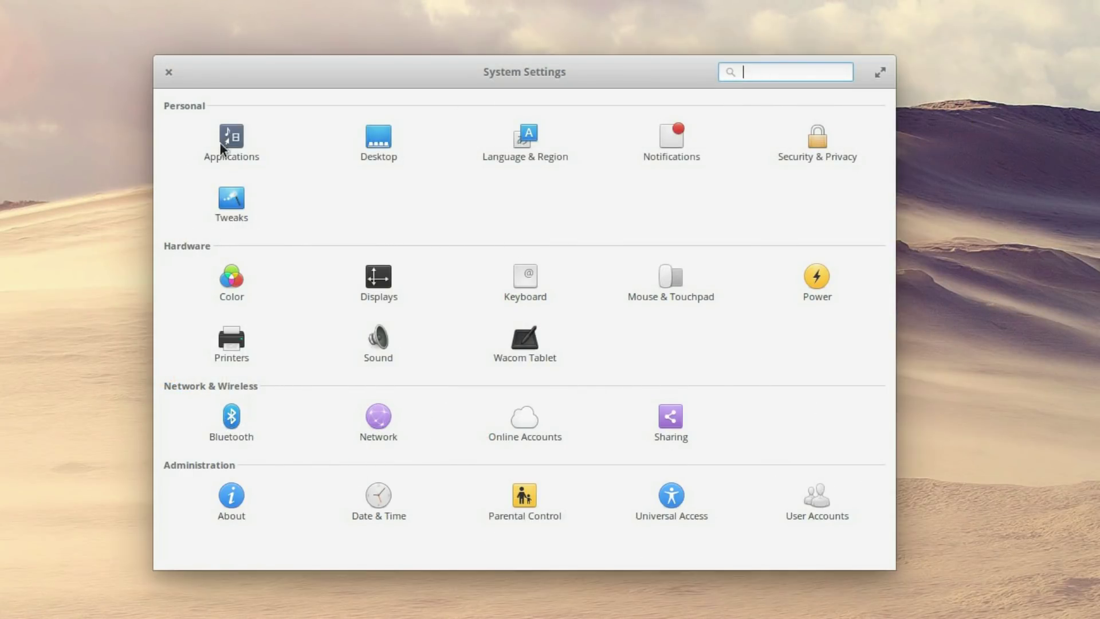
# Step: Delete the Skype for Linux and Variety startup entries, leaving Custom Command and pcloud
pyautogui.click(220, 147)
pyautogui.click(569, 112)
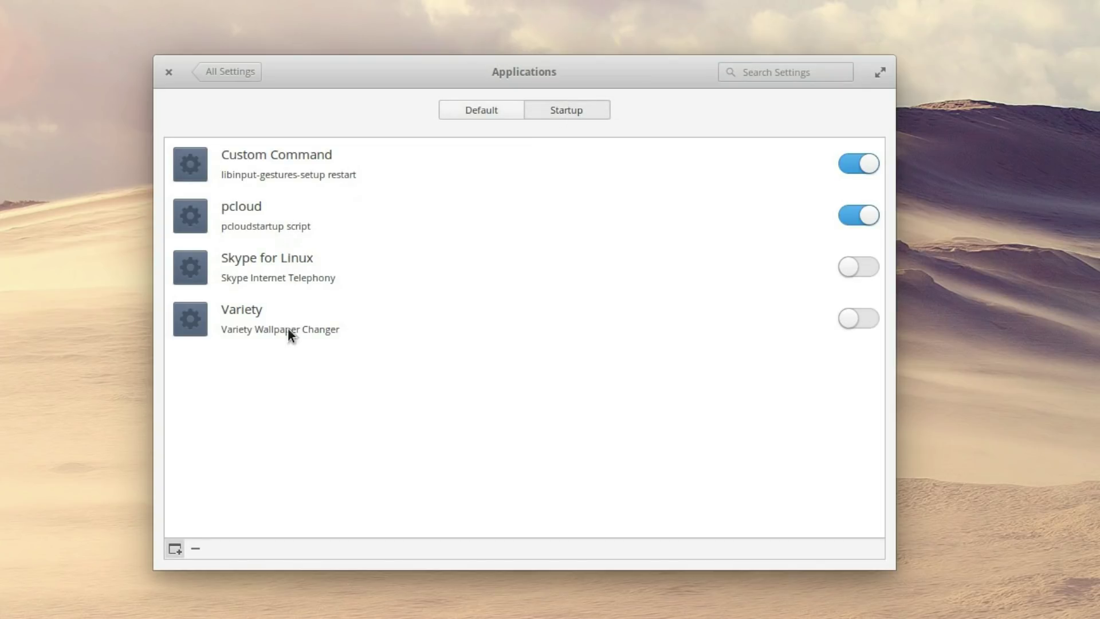
pyautogui.click(284, 278)
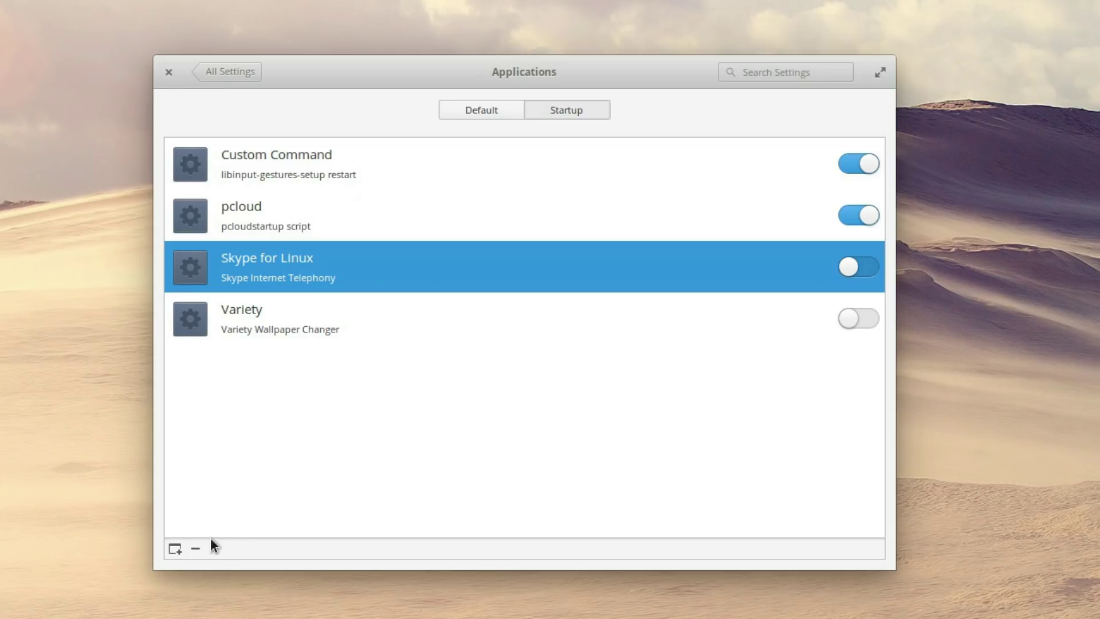
pyautogui.click(194, 551)
pyautogui.click(263, 278)
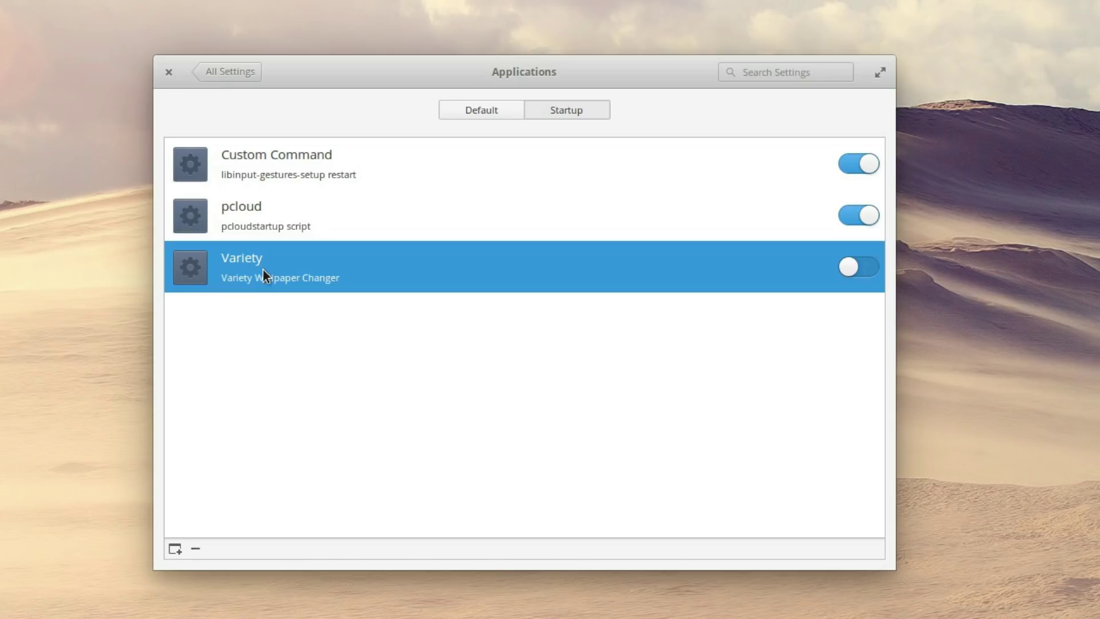
pyautogui.click(873, 172)
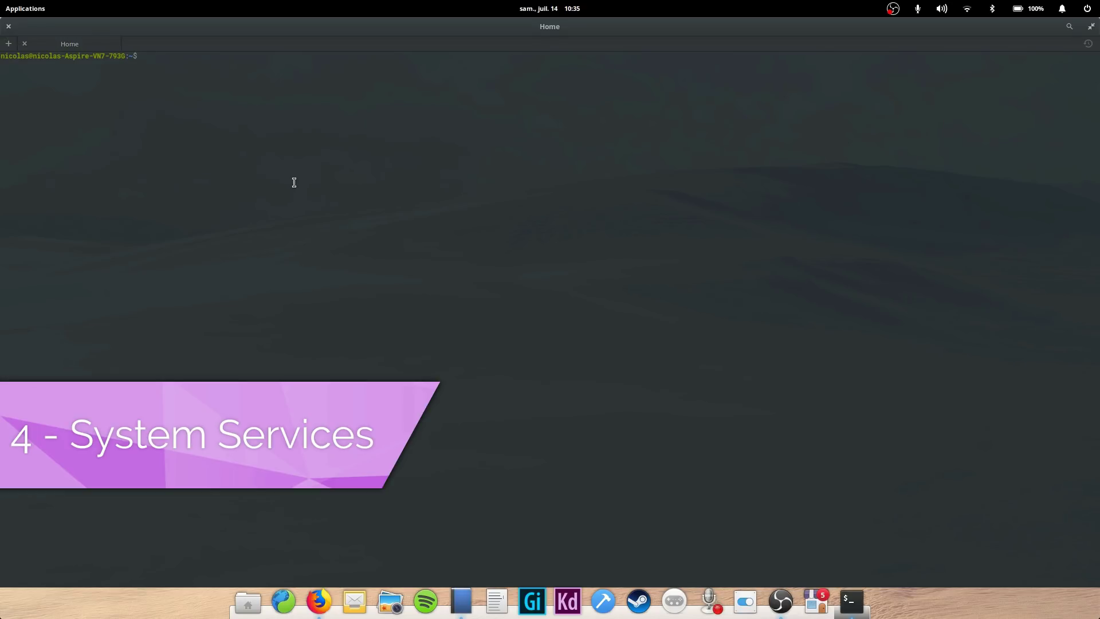
pyautogui.write('systemctl list-units --typ')
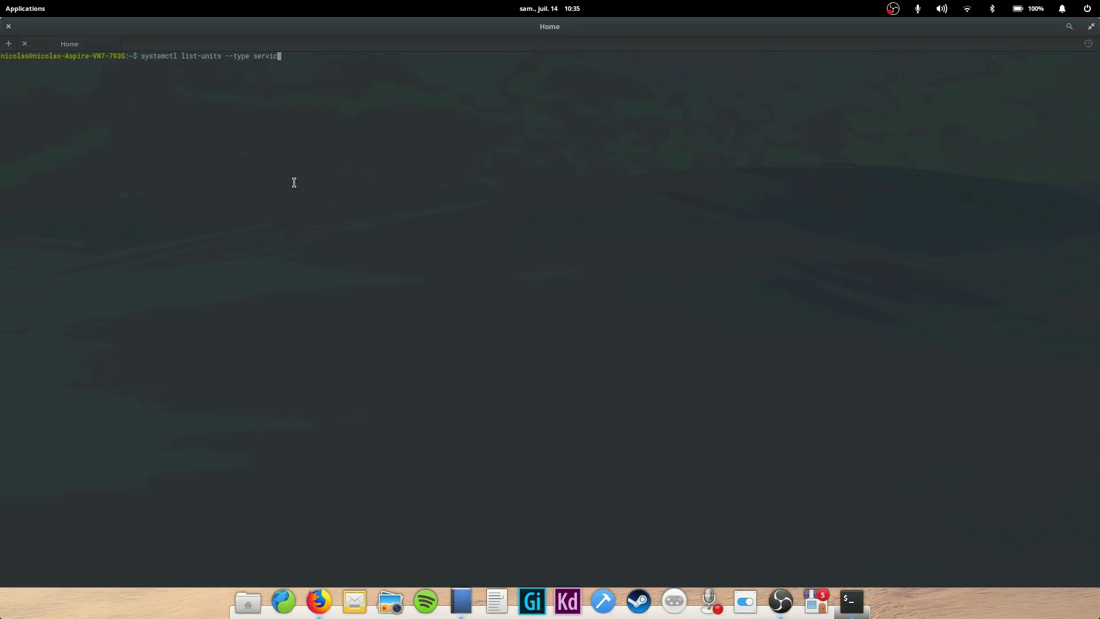
pyautogui.write('es')
# Step: List services with systemctl list-units, correcting '--type services' to '--type service'
pyautogui.press('Return')
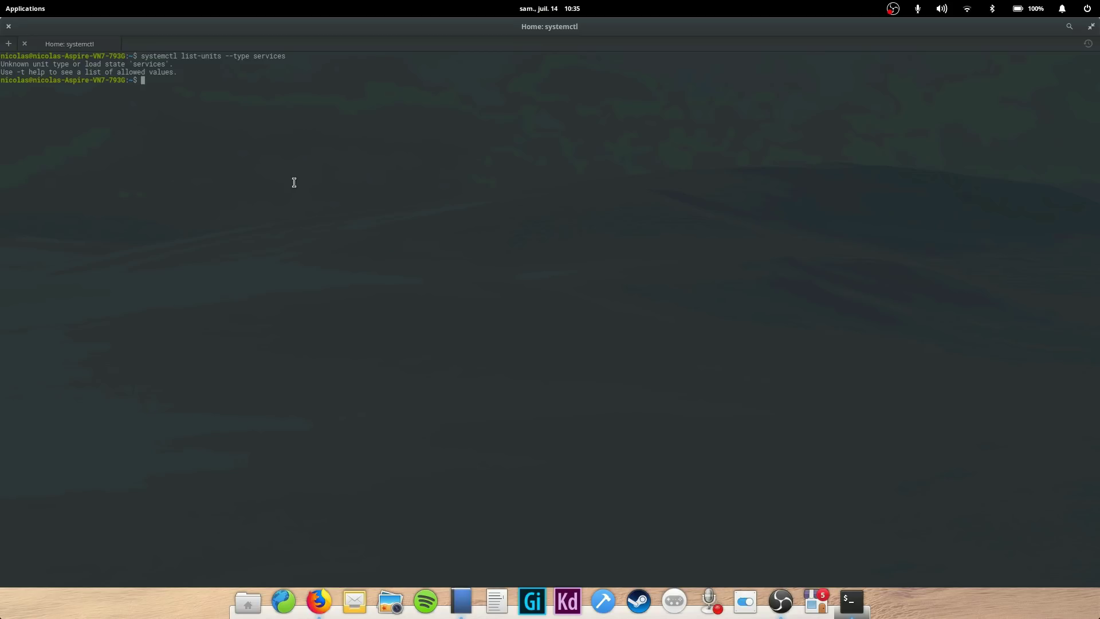
pyautogui.press('Up')
pyautogui.press('BackSpace')
pyautogui.press('Return')
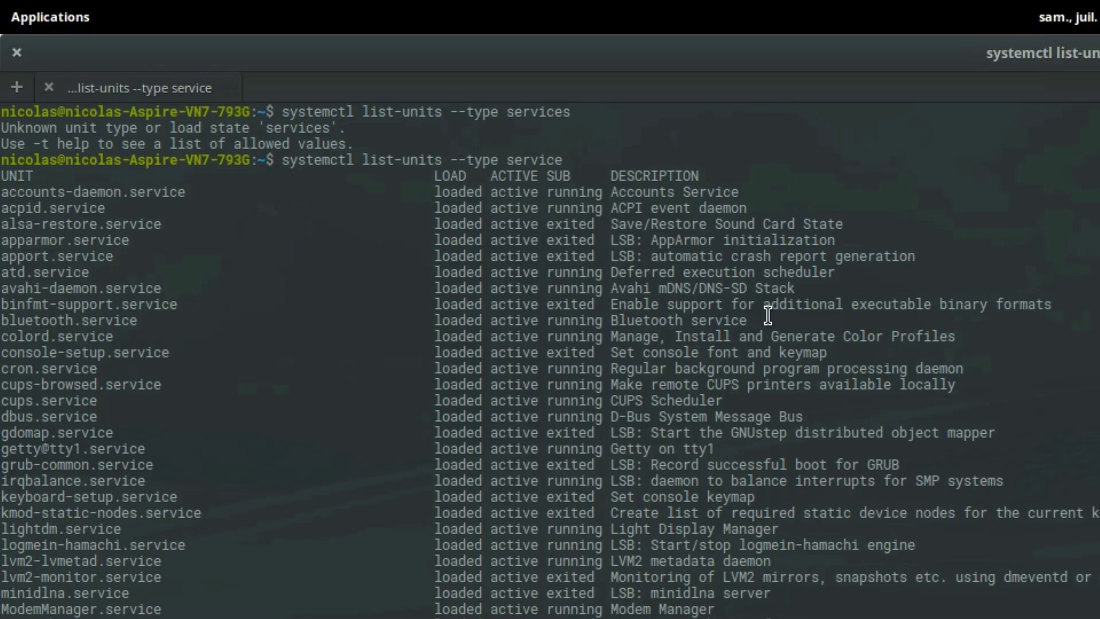
# Step: Disable bluetooth.service with sudo systemctl disable
pyautogui.moveTo(769, 319); pyautogui.dragTo(2, 320)
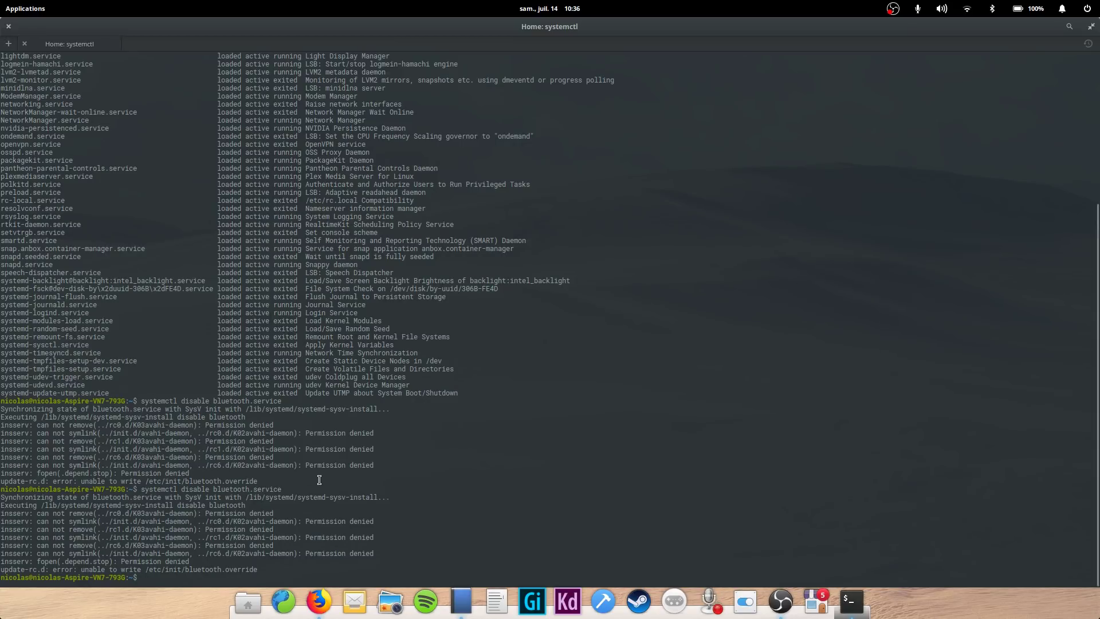
pyautogui.write('sudo system')
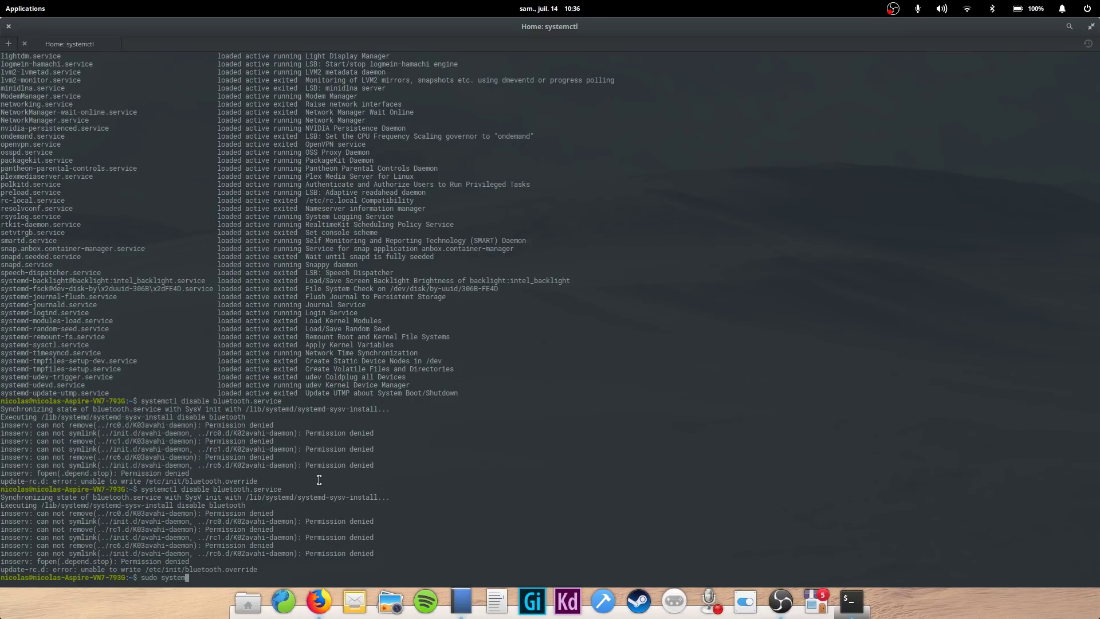
pyautogui.write('ctl disable bluetooth')
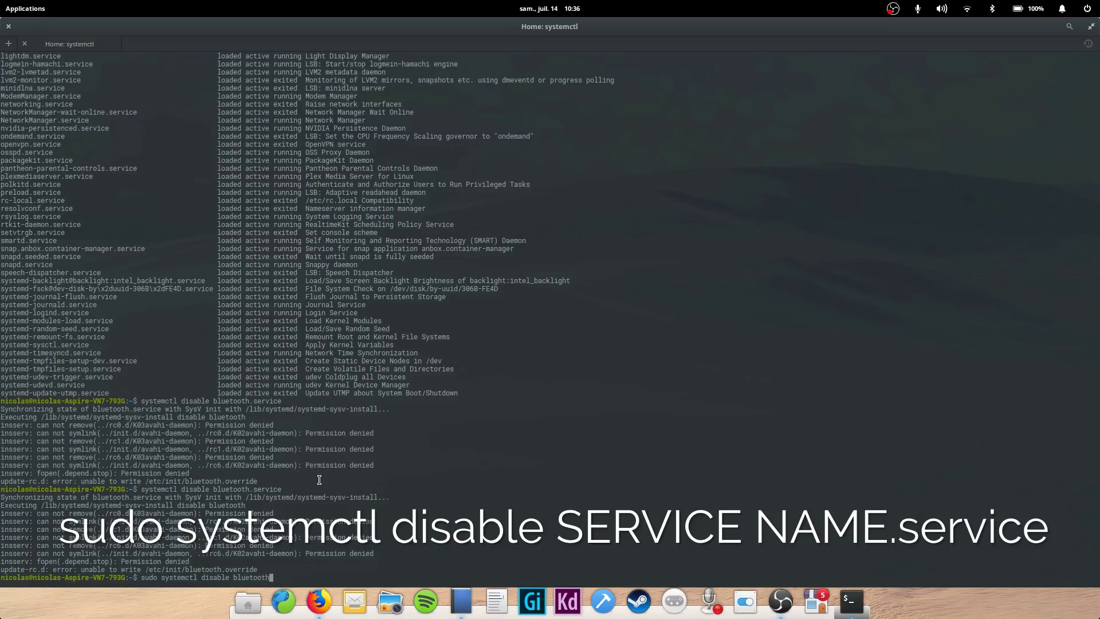
pyautogui.write('.service')
pyautogui.press('Return')
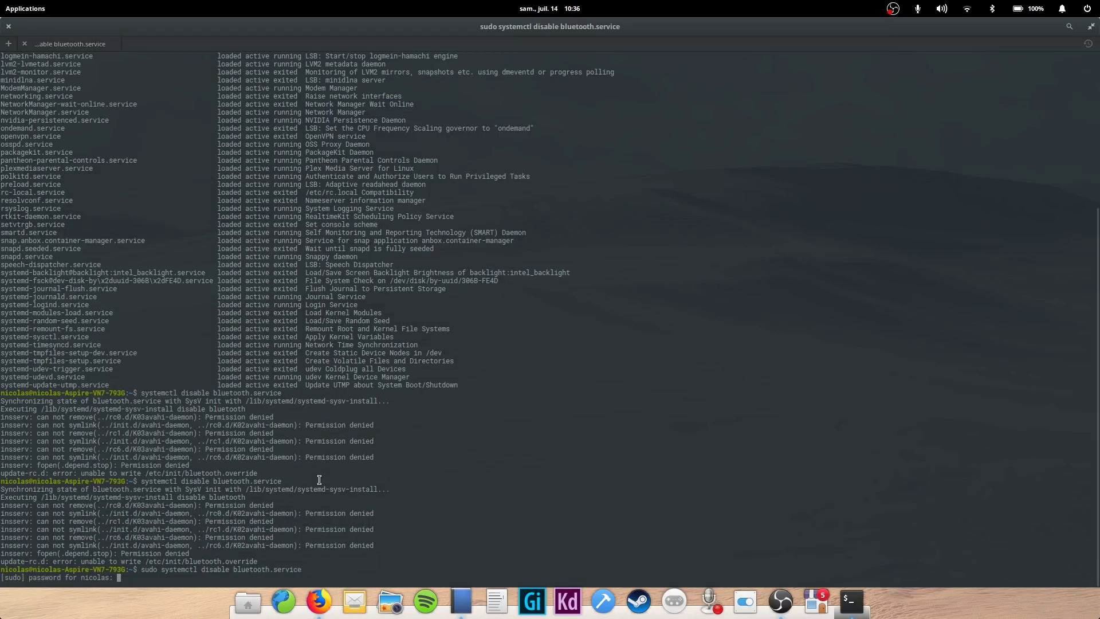
pyautogui.write('*****')
pyautogui.press('Return')
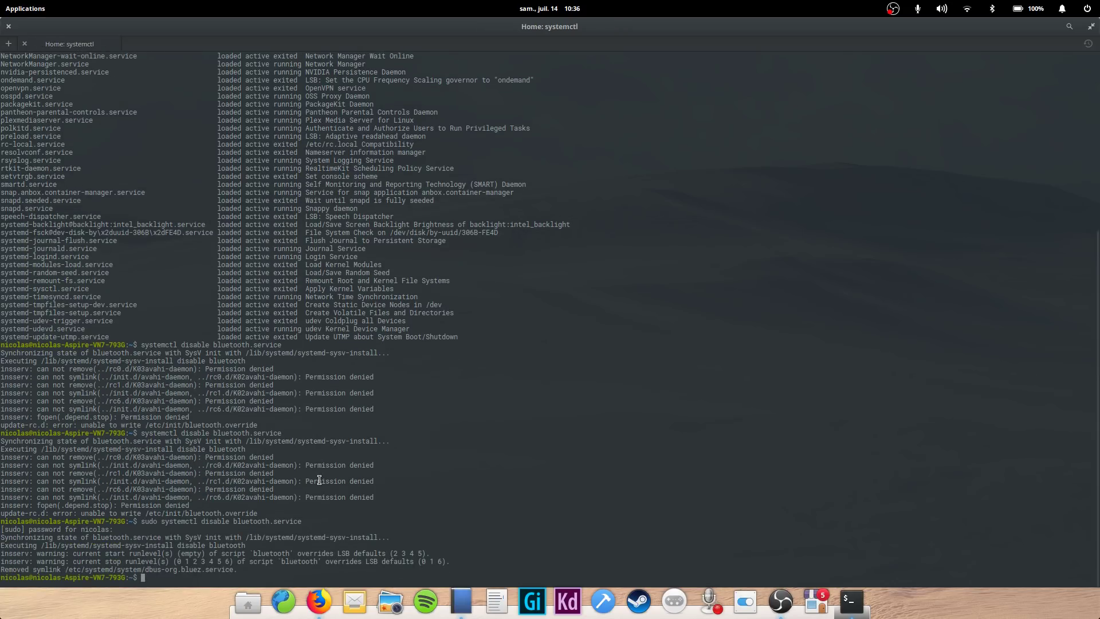
pyautogui.scroll(5, 807, 209)
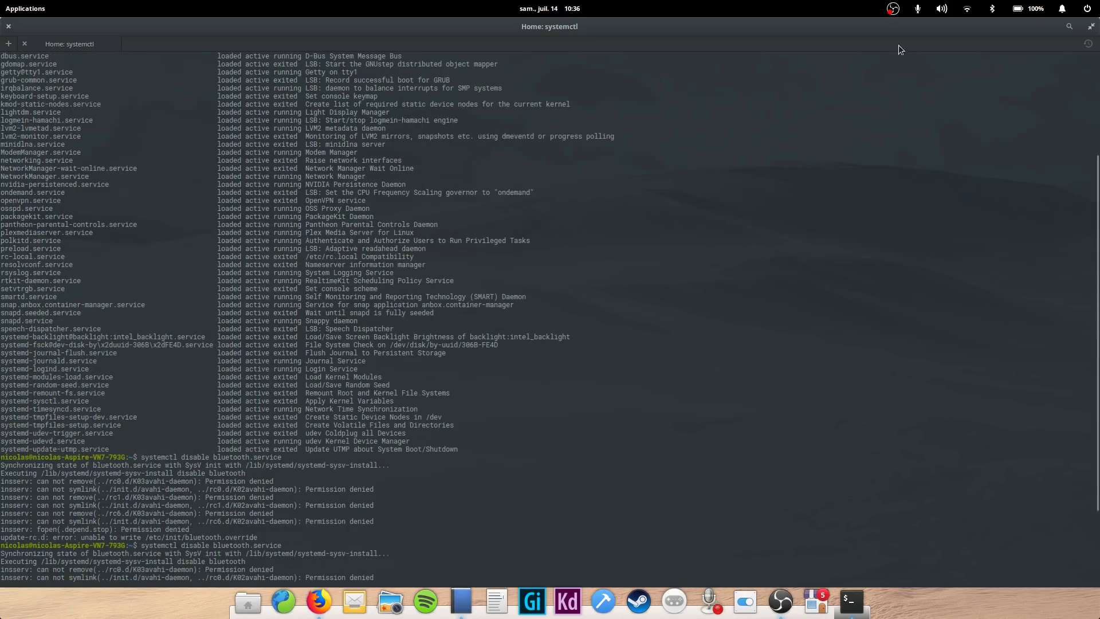
# Step: Turn Bluetooth off from the top-panel quick settings
pyautogui.click(994, 8)
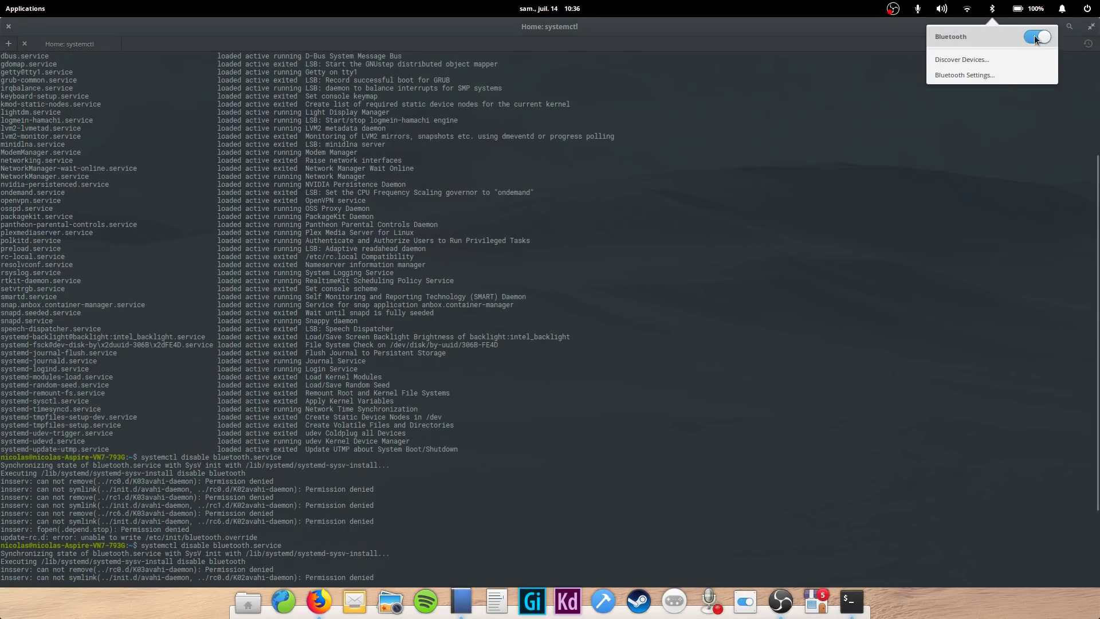
pyautogui.click(1034, 38)
pyautogui.click(841, 248)
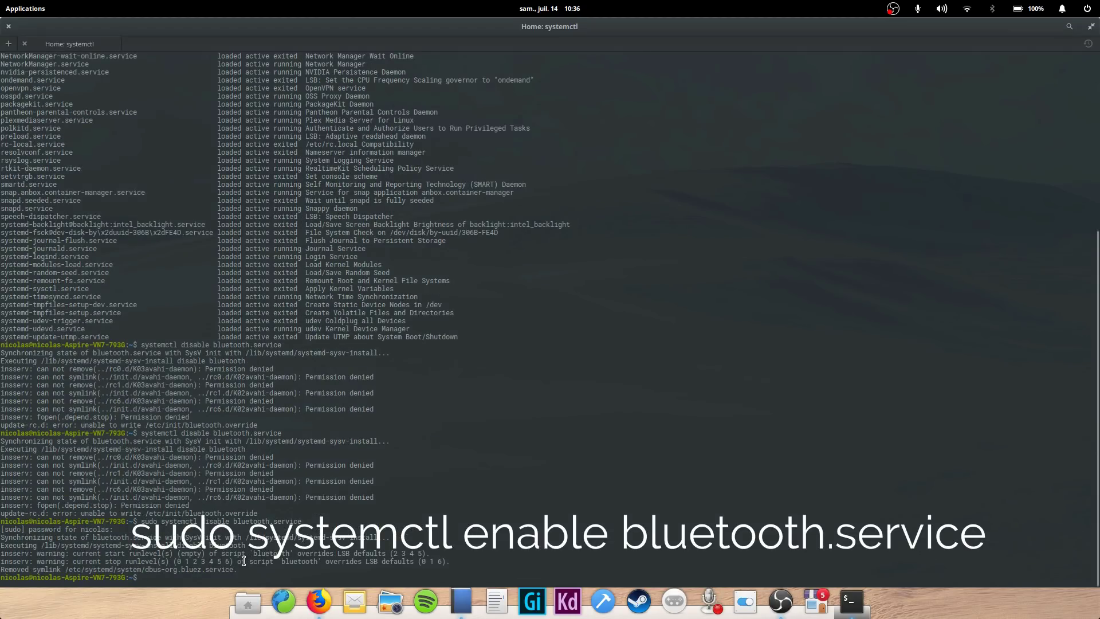
pyautogui.write('sudo sys')
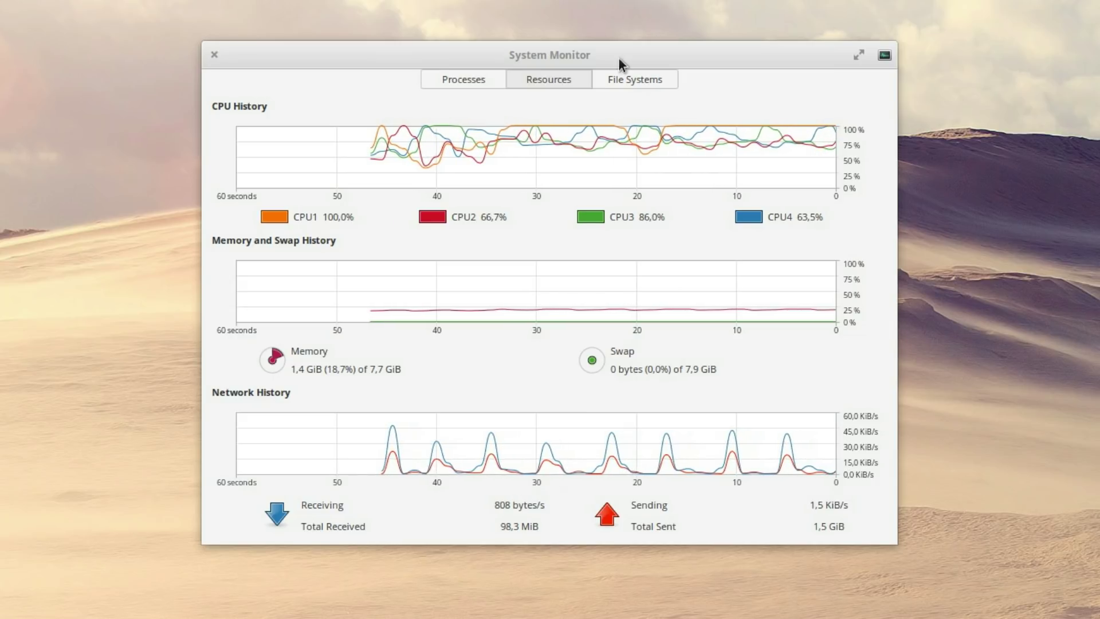
# Step: Show the memory-sorted Processes list, with obs at 146.1 MiB on top
pyautogui.click(481, 82)
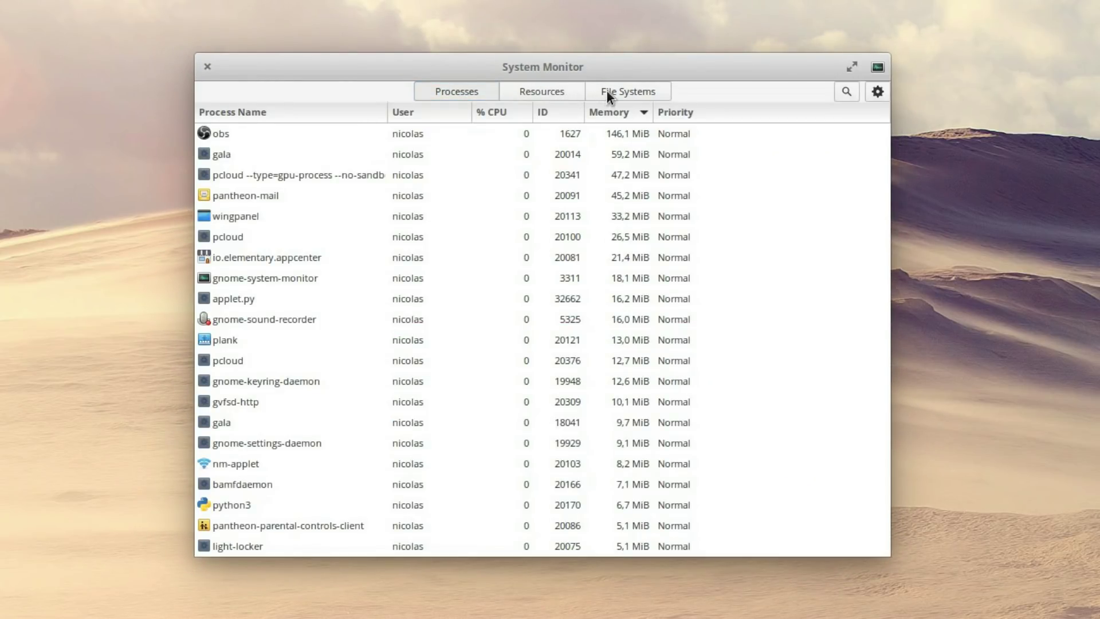
pyautogui.moveTo(607, 90); pyautogui.dragTo(623, 98)
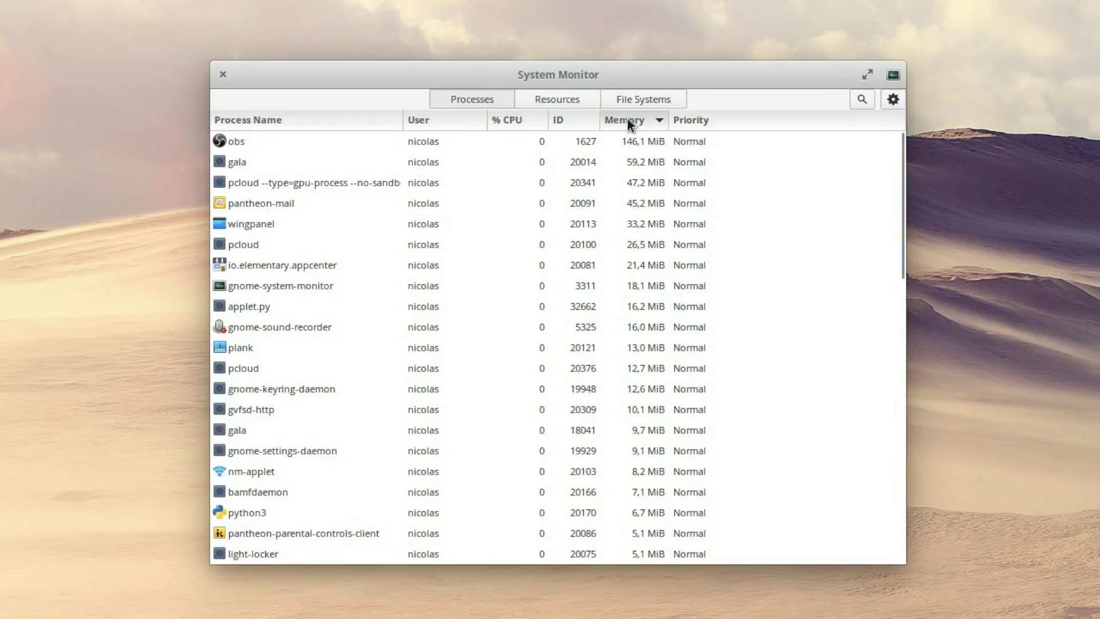